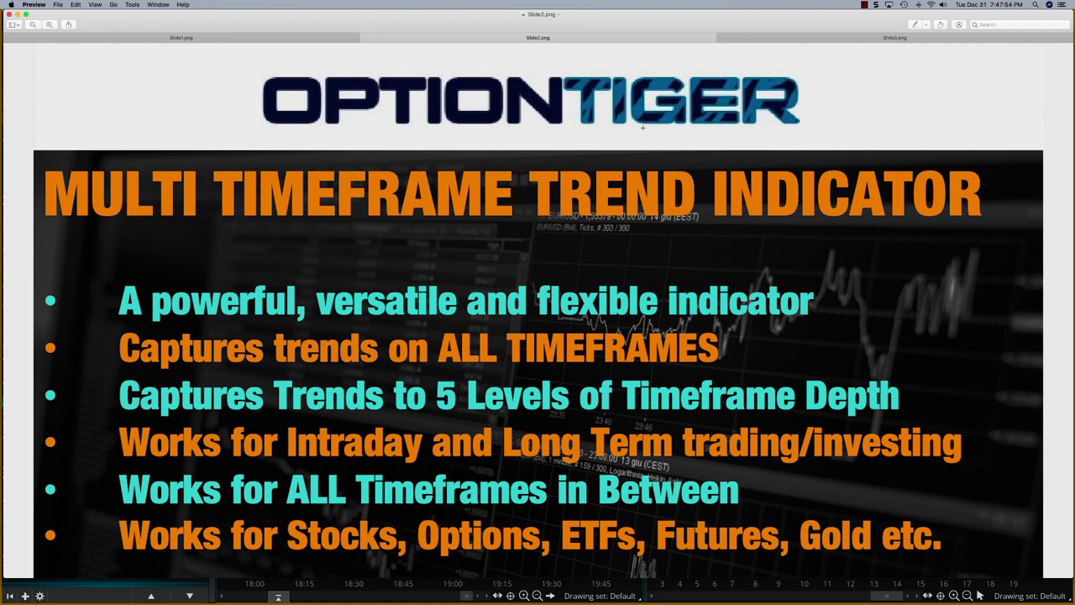
Step: Switch from the slide presentation to thinkorswim and hide the account and watchlist sidebar to enlarge the charts
scroll(773, 164, down, 2)
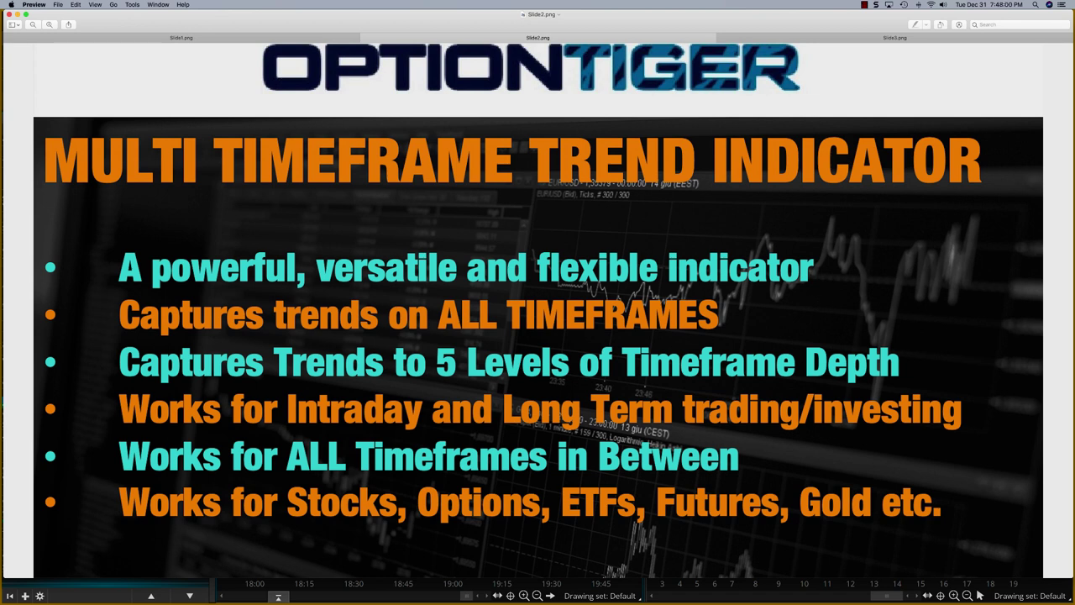
key(super+Tab)
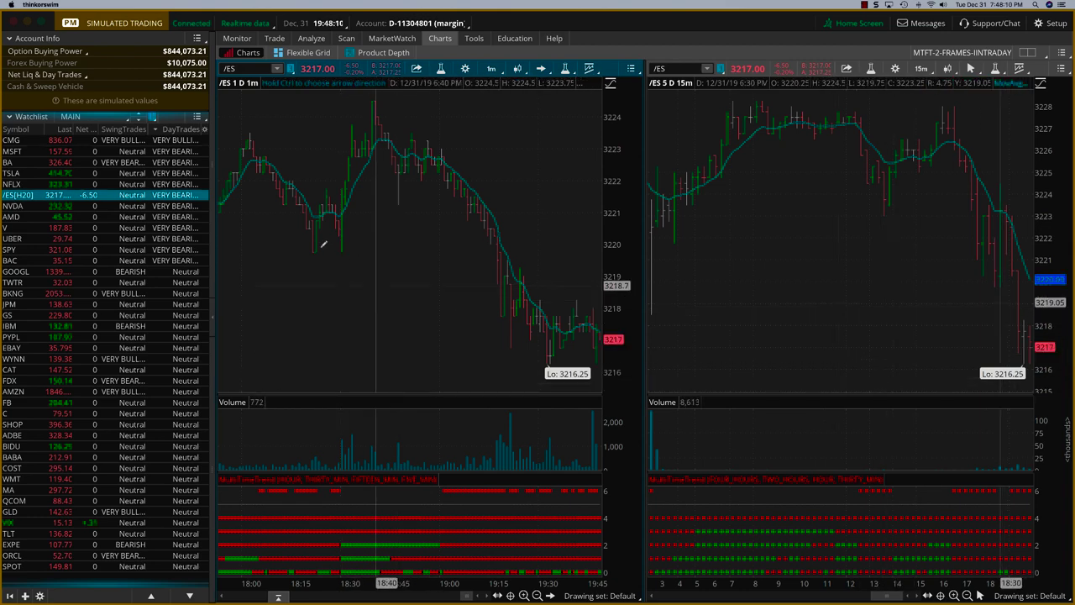
click(212, 320)
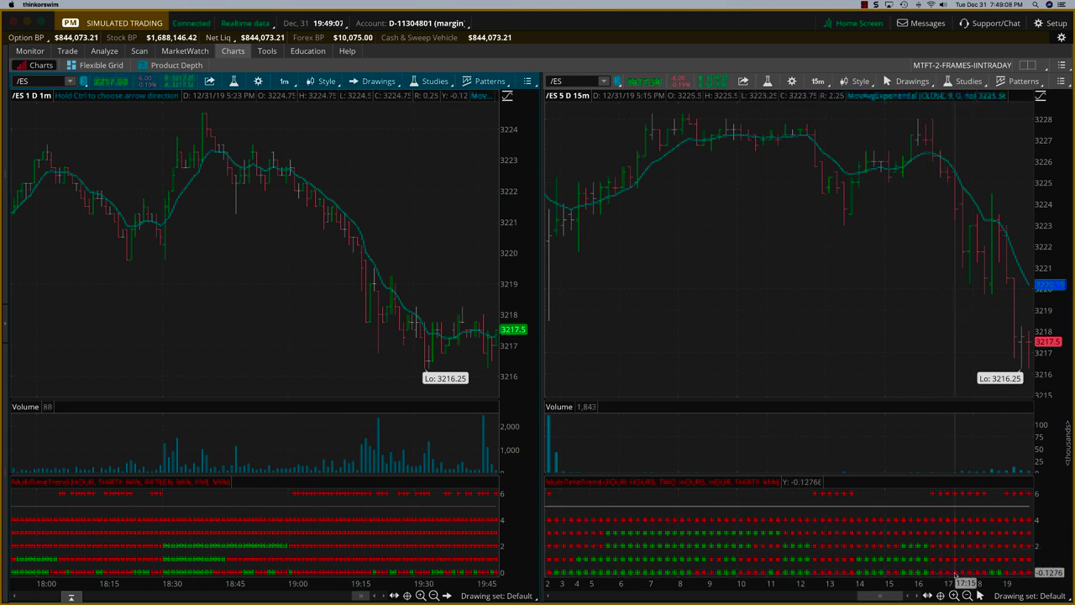
Step: Load the saved chart grid MTFT-2-FRAMES-SWING-TIMEFRAME
mouse_move(750, 486)
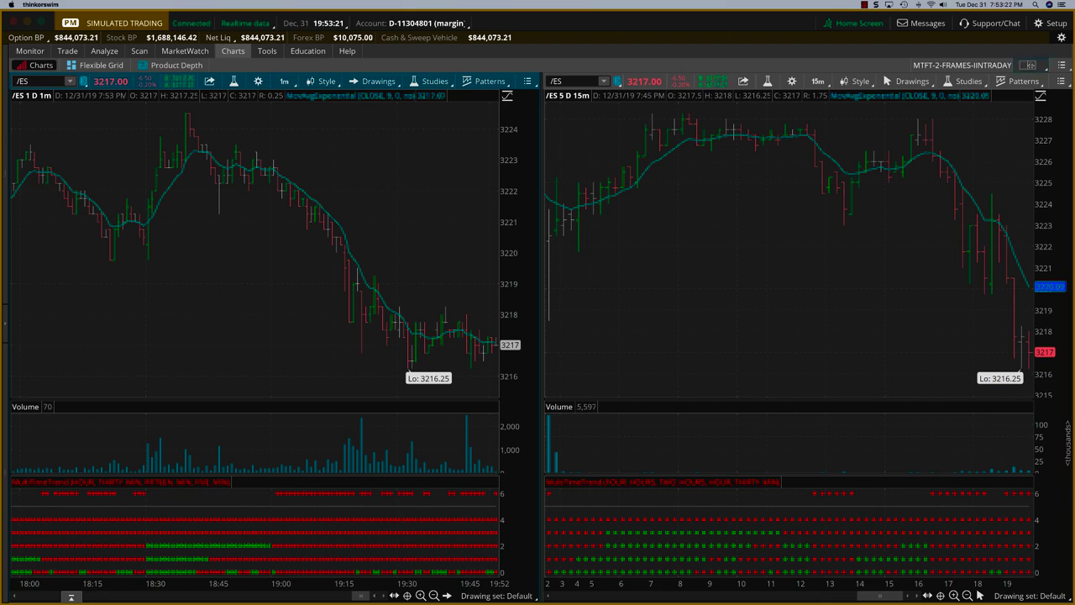
click(1030, 65)
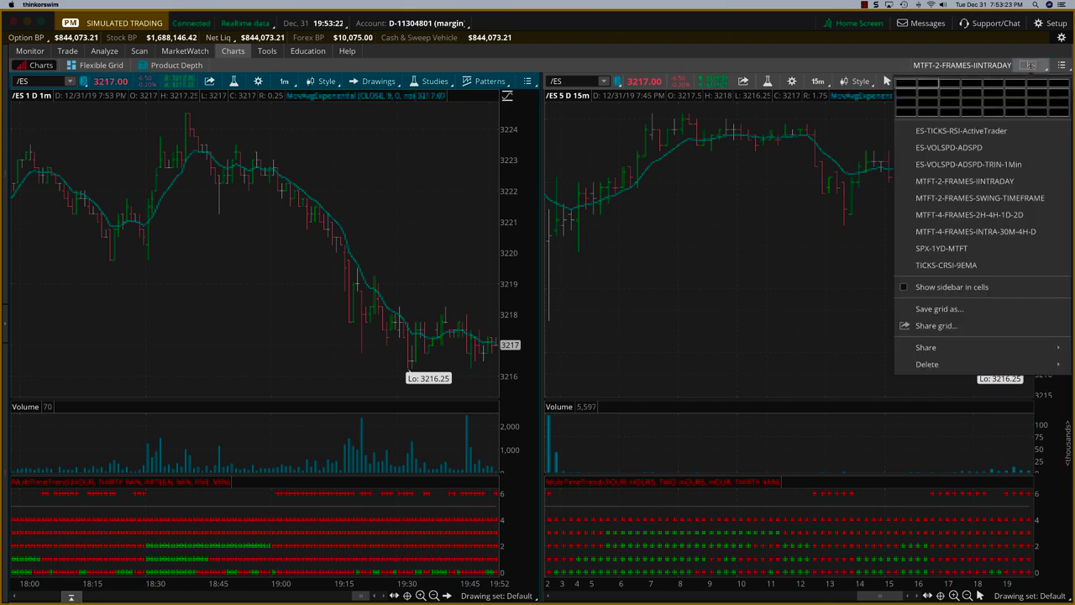
click(982, 198)
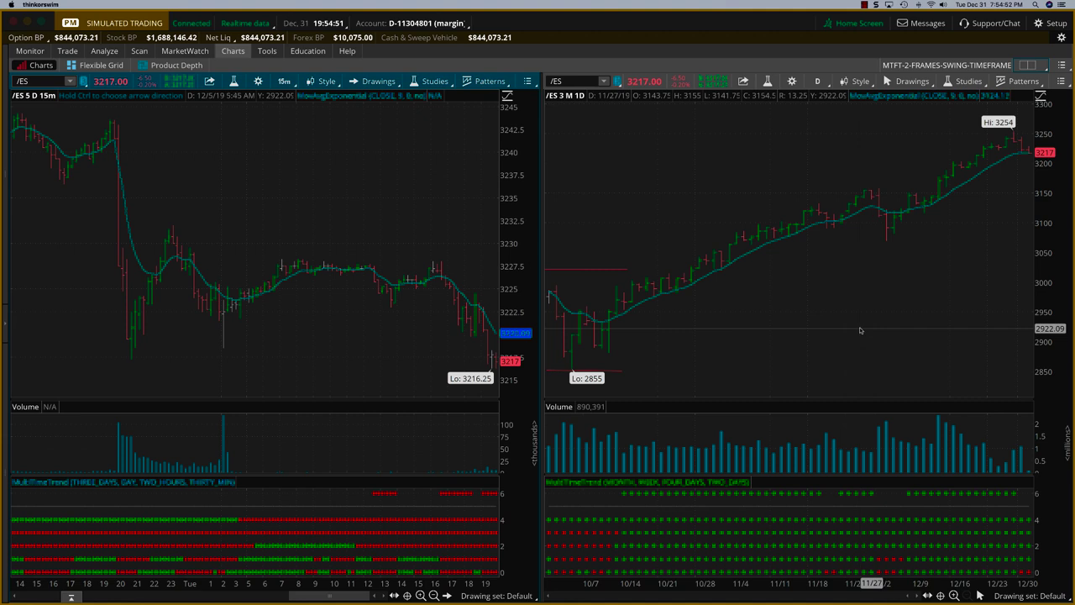
Step: Review the MultiTimeTrend study's timeframe inputs and plot options on the daily /ES chart, then close its settings without changes
click(962, 81)
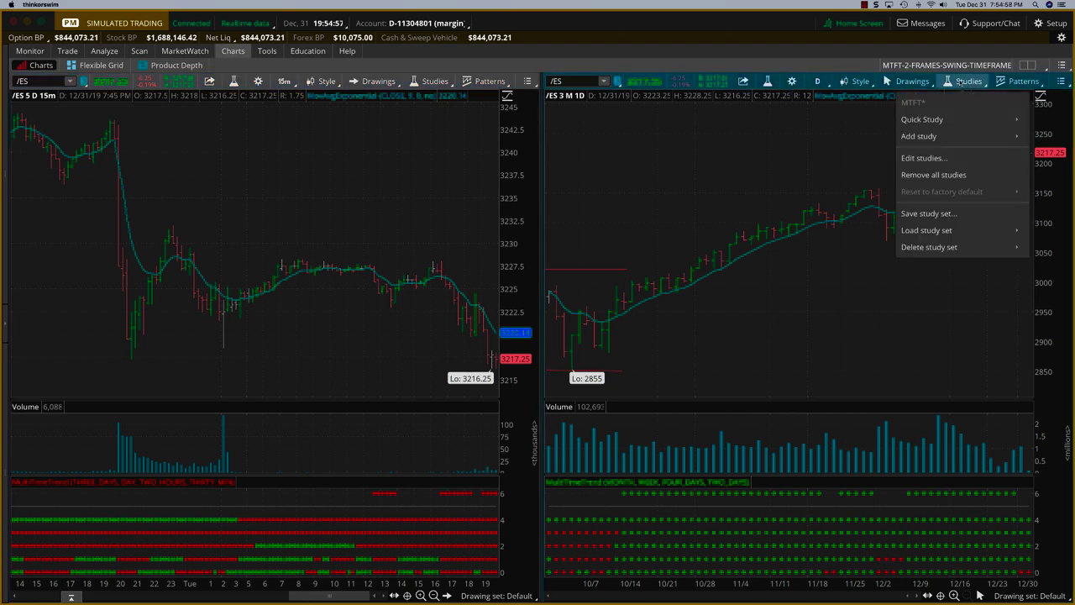
click(924, 158)
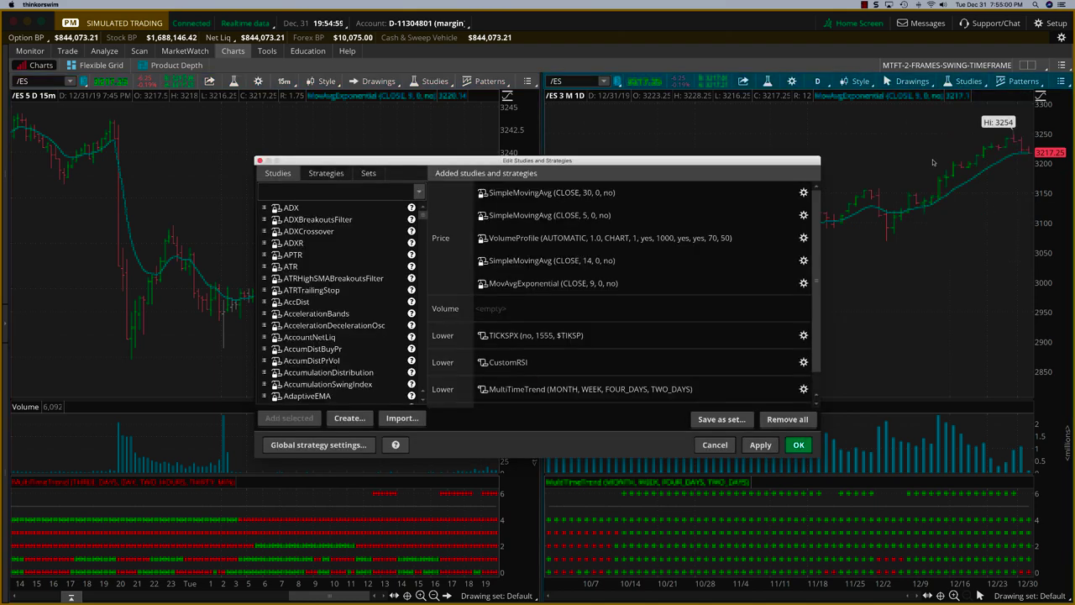
mouse_move(803, 399)
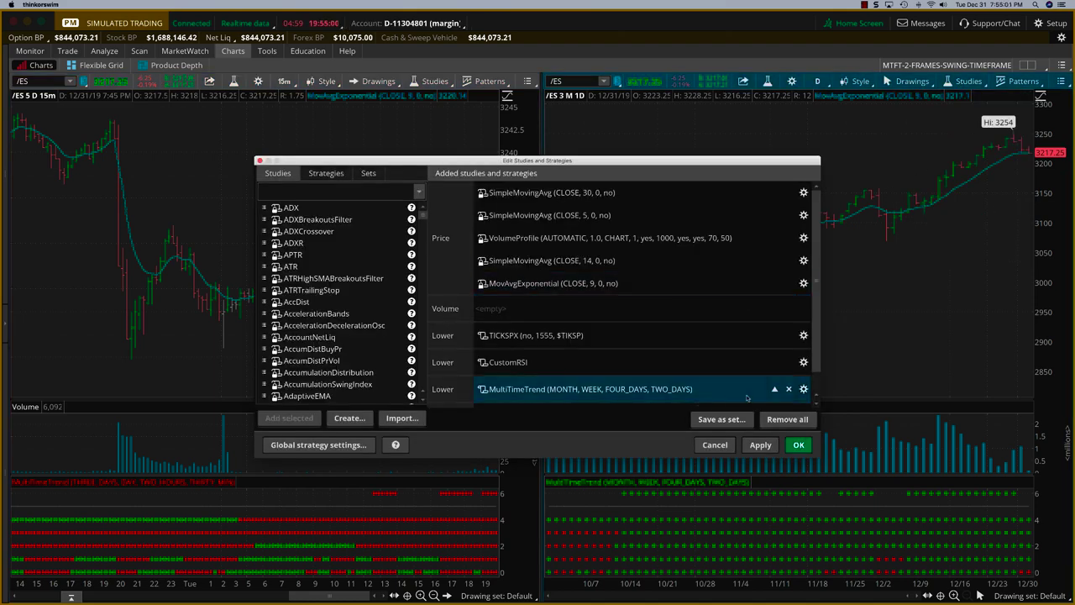
click(804, 389)
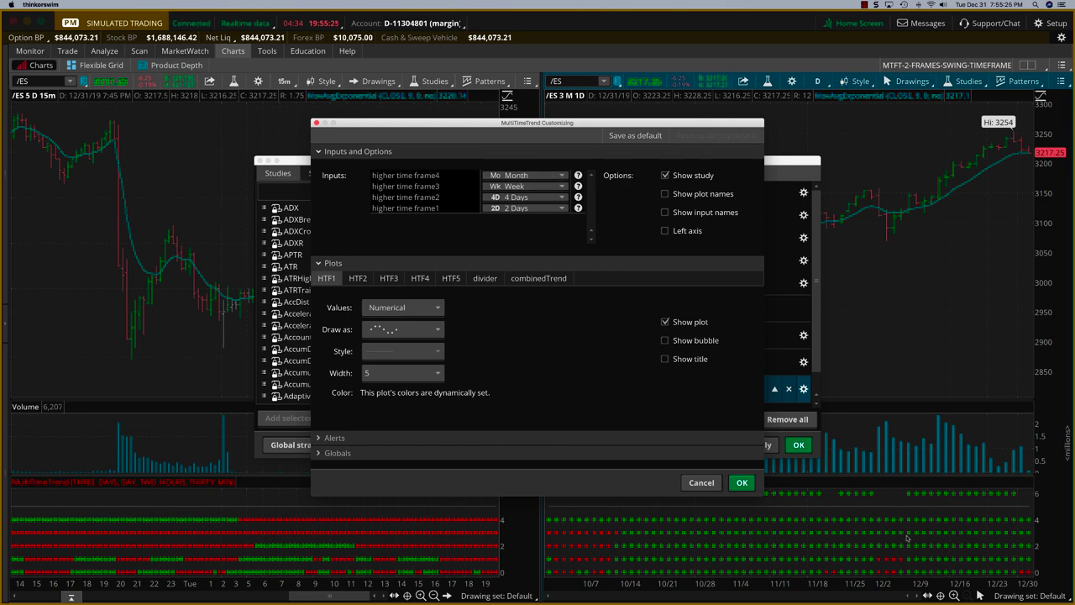
click(702, 483)
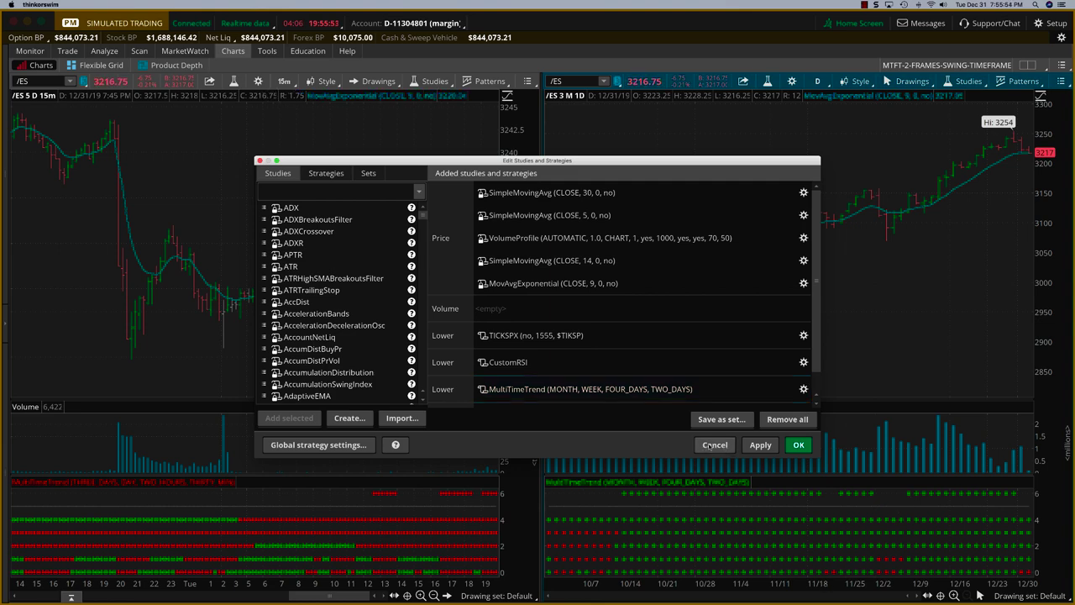
click(713, 445)
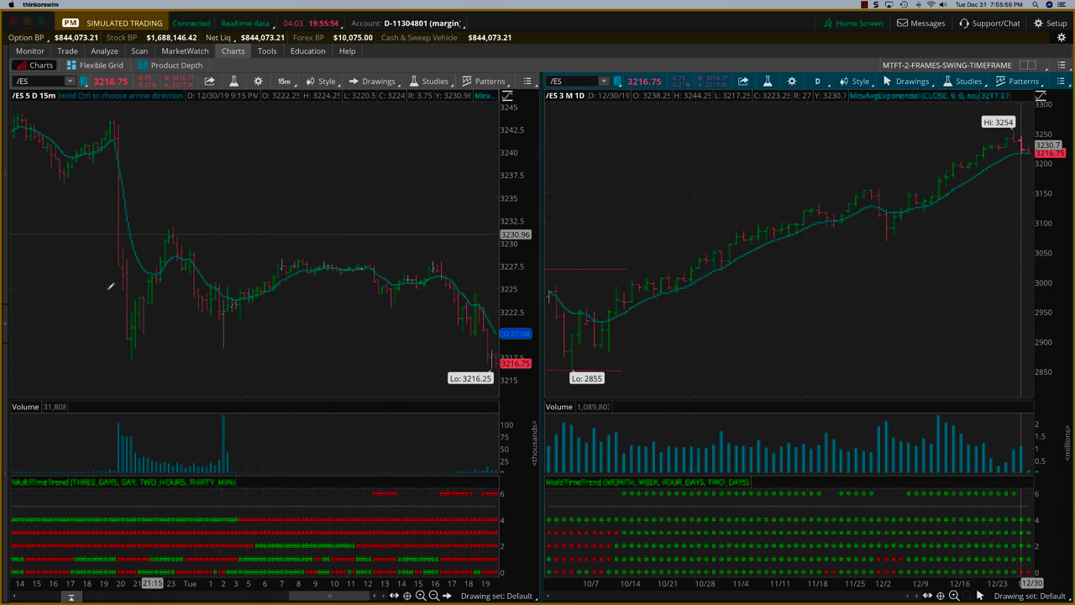
Step: Show the watchlist sidebar, sort the MAIN watchlist by SwingTrades, and widen that column to show its full labels
click(5, 326)
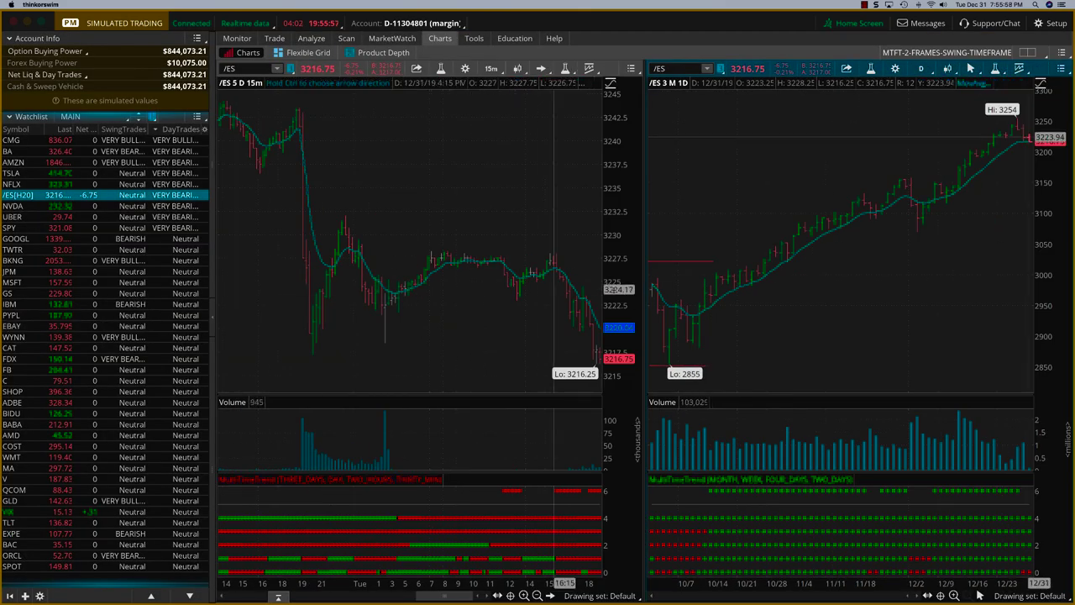
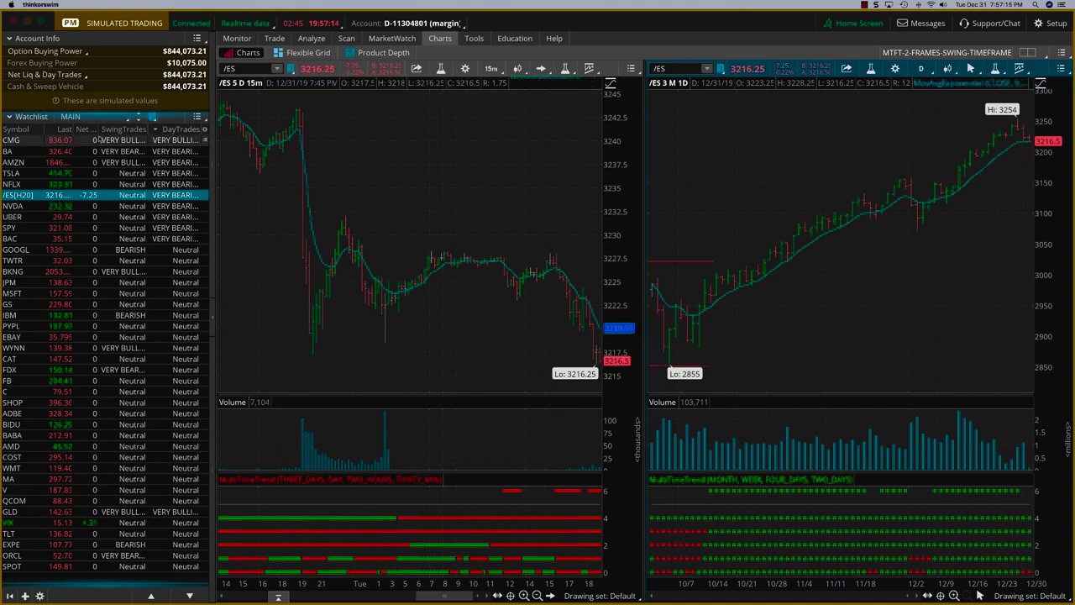
click(124, 128)
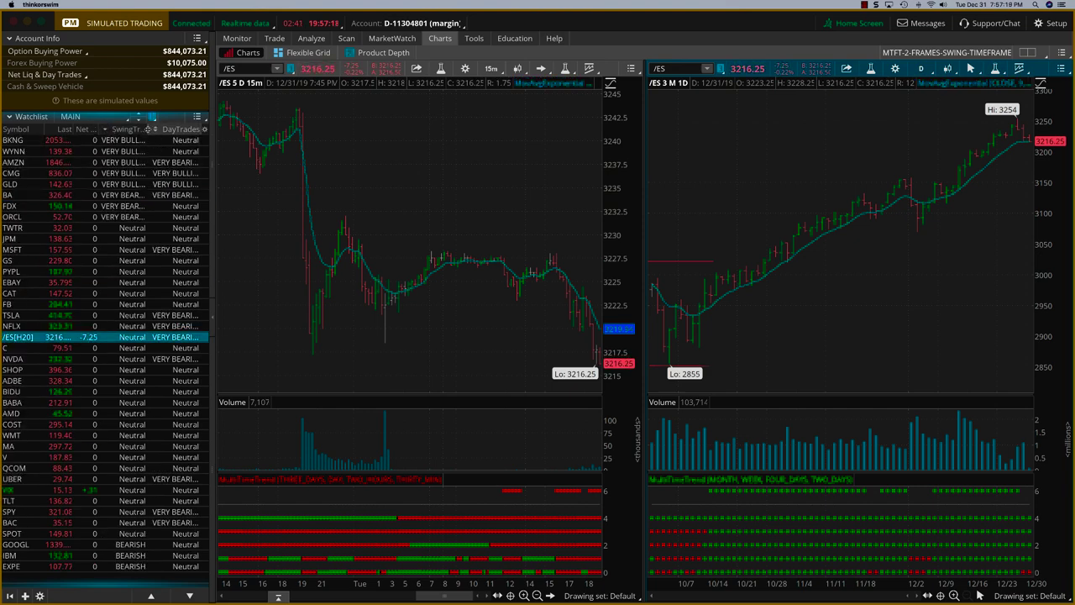
drag(152, 129, 158, 129)
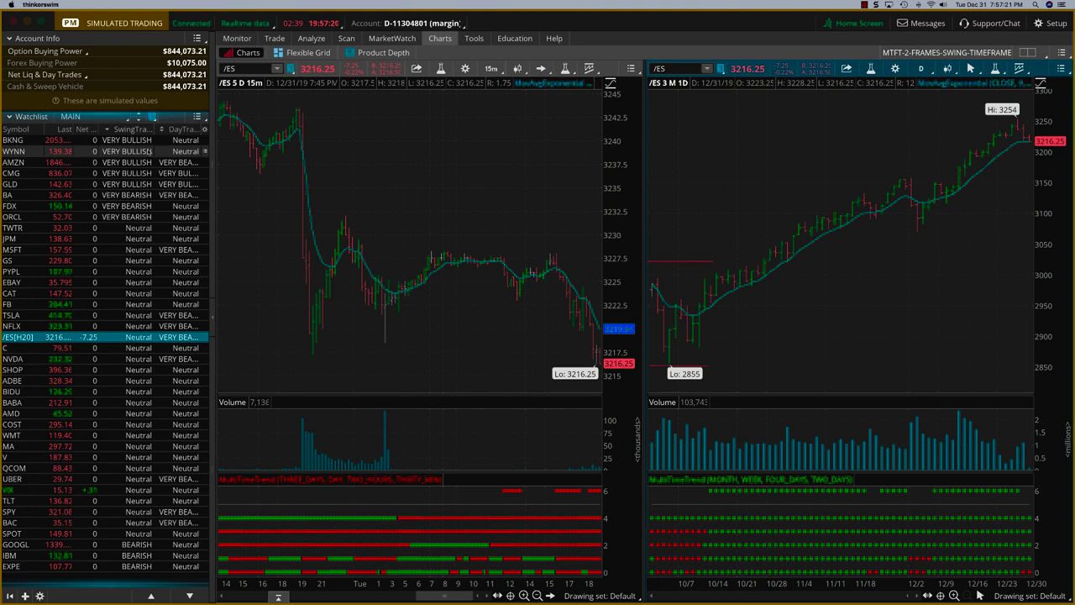
Step: Examine the swing timeframe charts and trend alignment of BKNG and WYNN from the watchlist
click(22, 143)
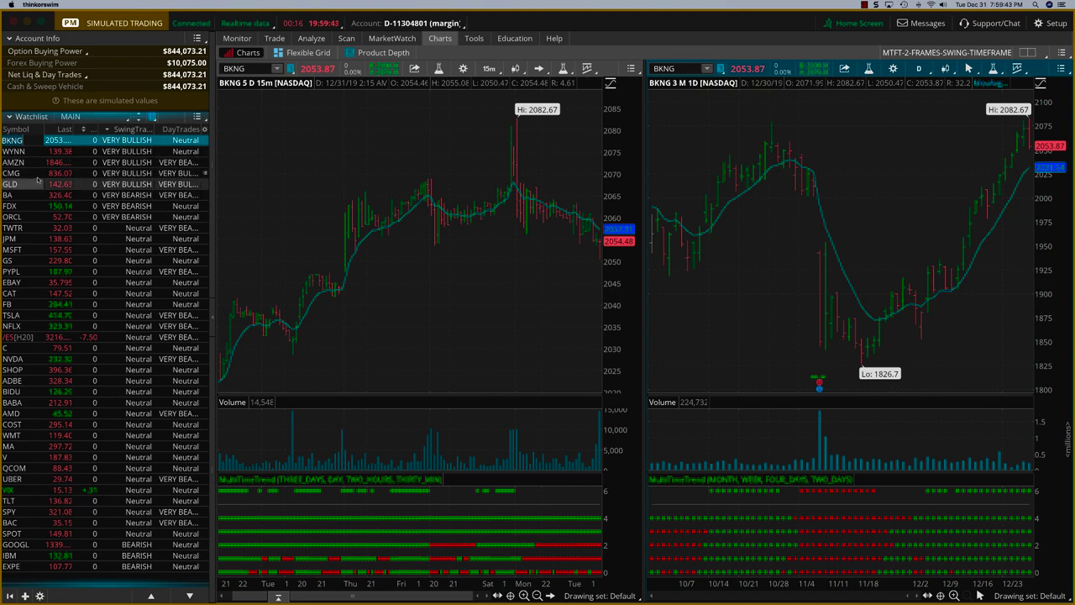
click(14, 151)
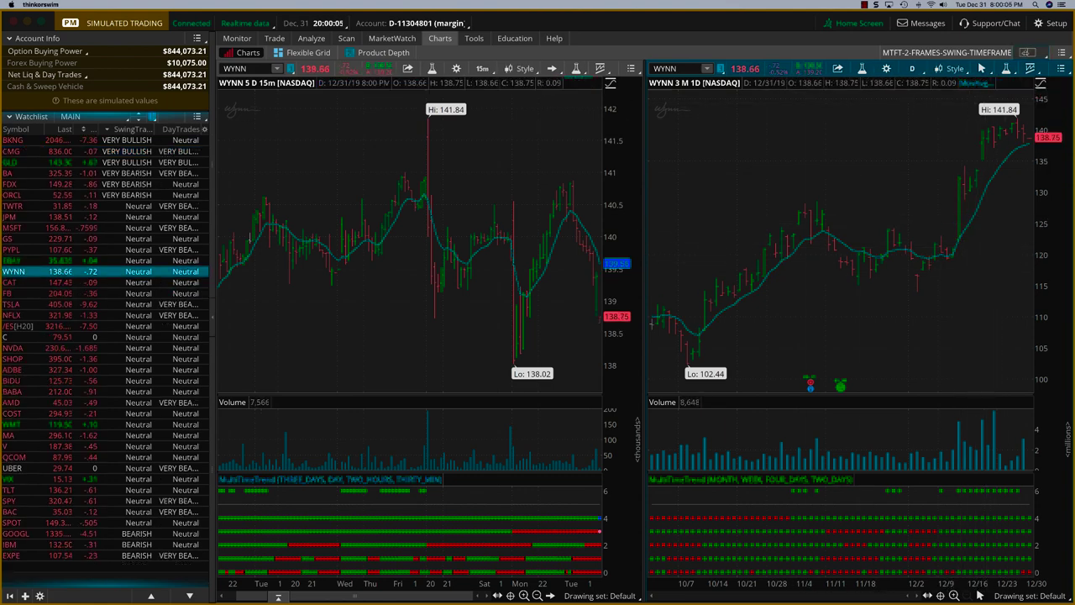
Step: Load the MTFT-2-FRAMES-IINTRADAY grid, sort the watchlist by DayTrades with very bullish and very bearish symbols first, and widen that column
click(1039, 53)
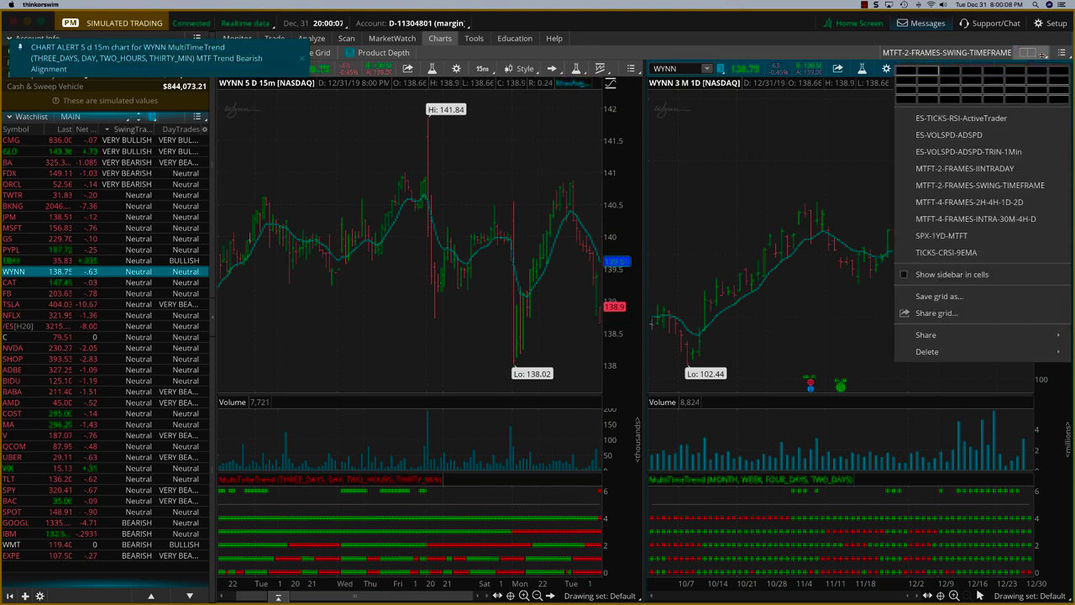
click(983, 169)
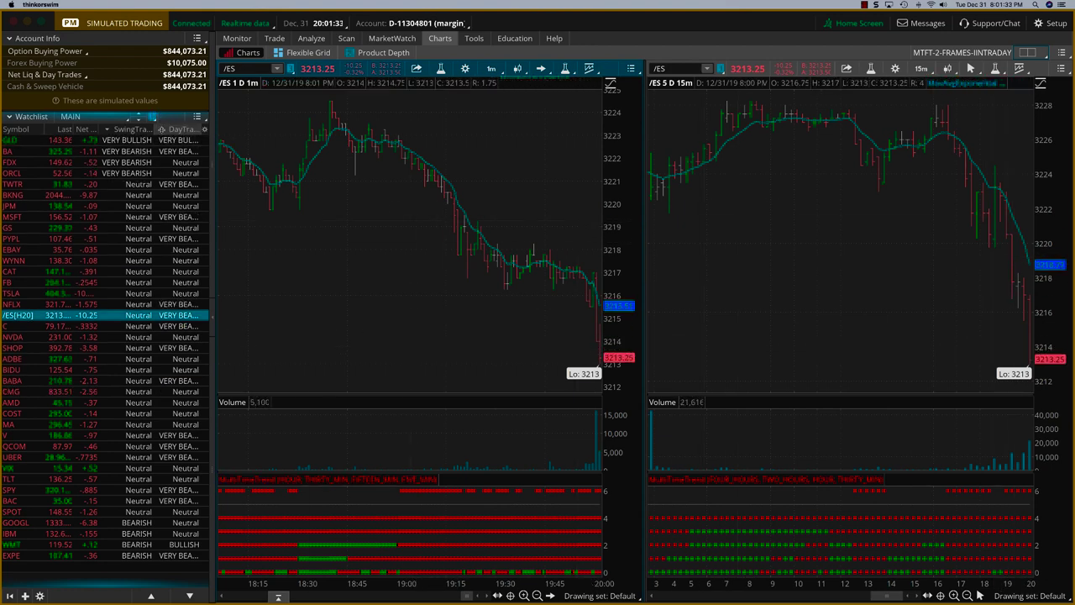
click(159, 128)
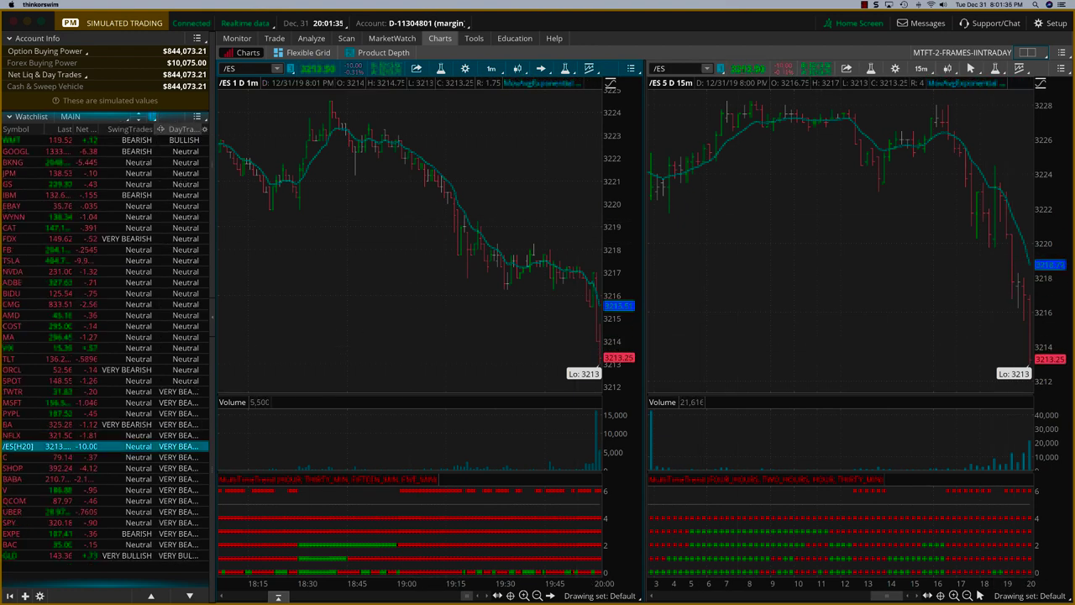
click(160, 128)
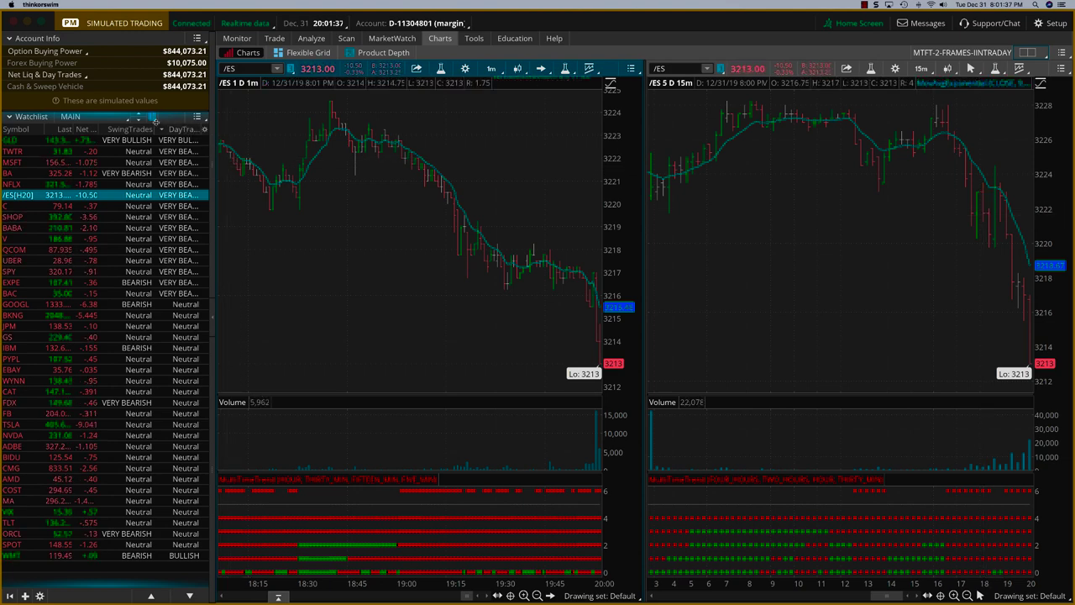
drag(155, 129, 145, 128)
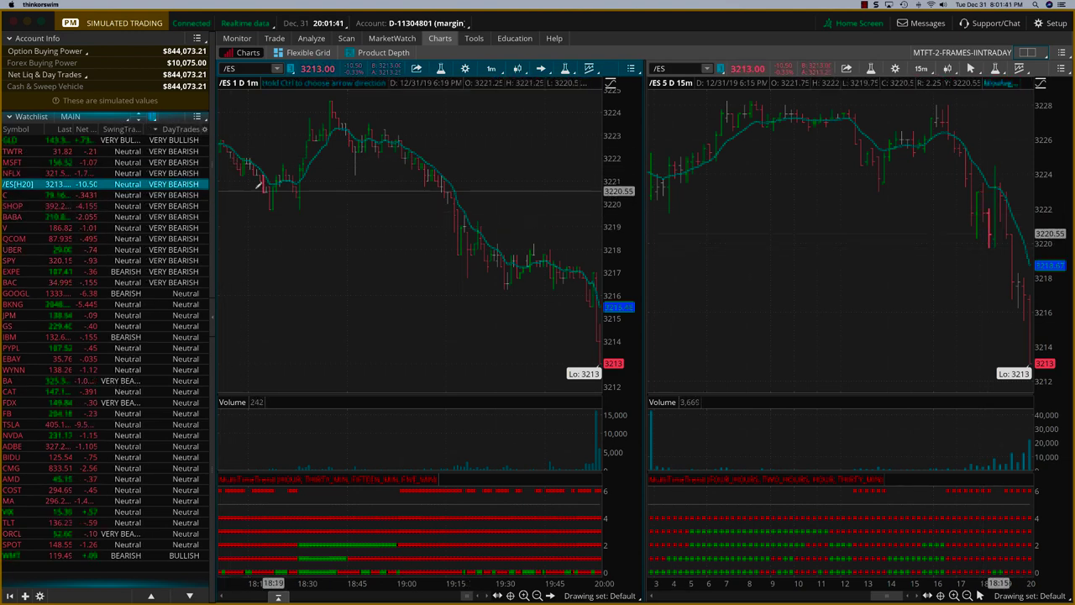
Step: Examine the intraday trend charts of GLD, NFLX, QCOM and BAC from the watchlist, returning through QCOM to /ES
click(13, 141)
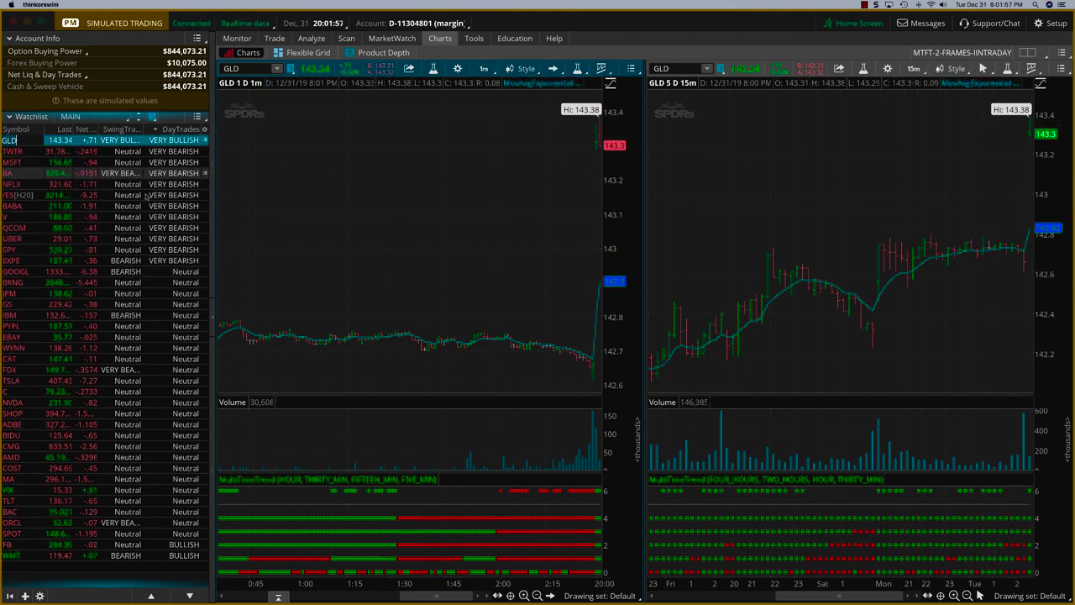
click(11, 183)
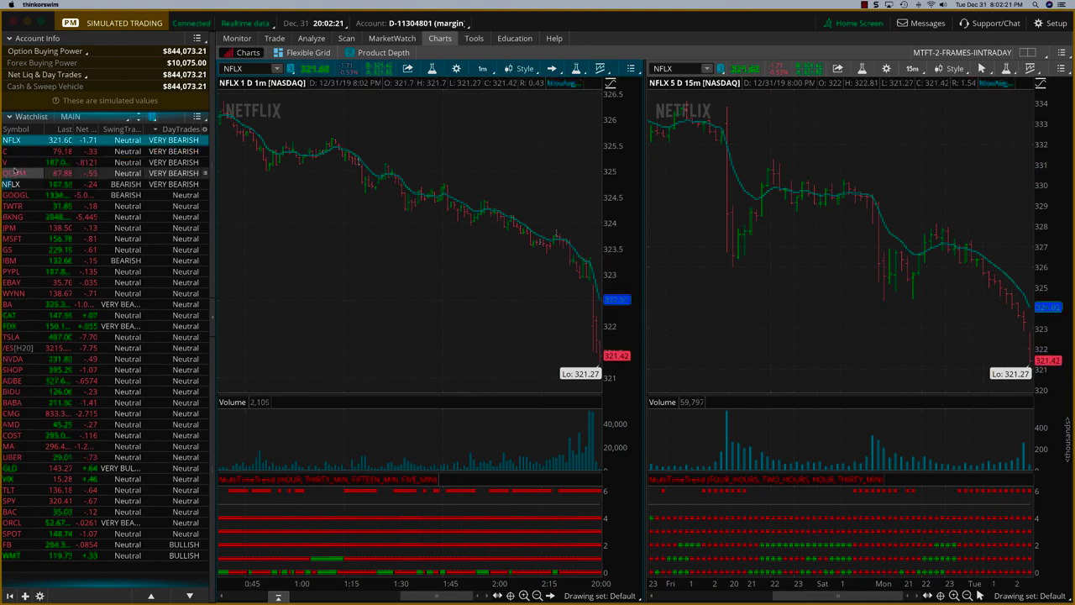
click(14, 172)
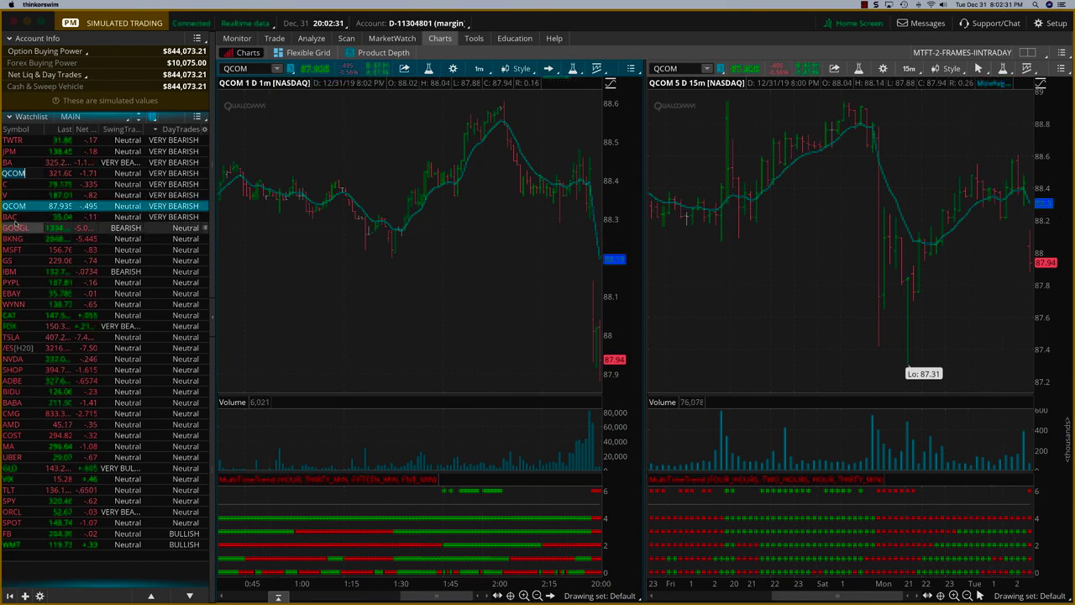
click(10, 216)
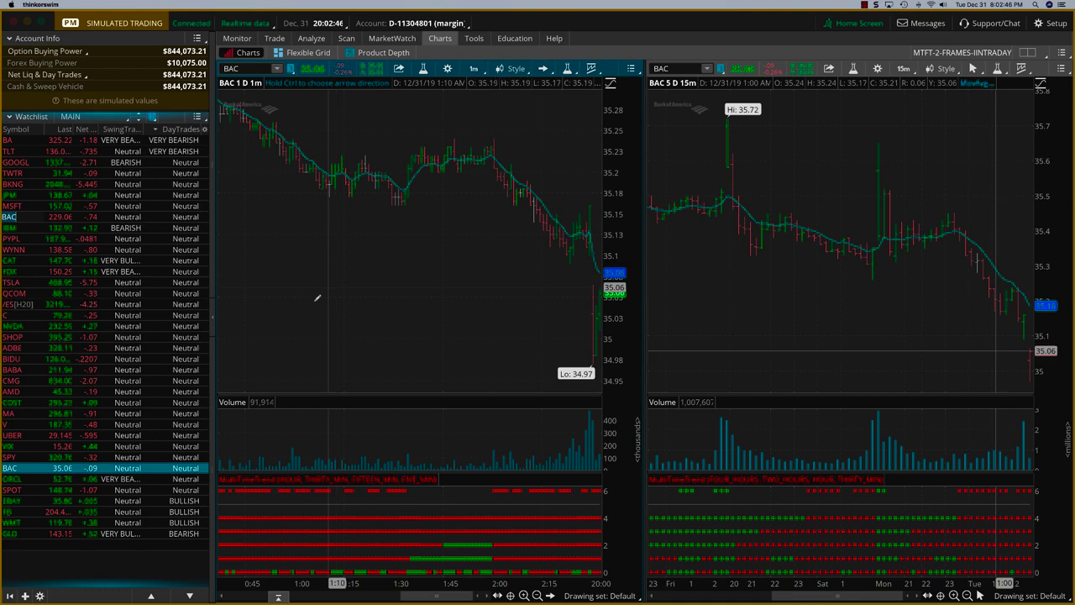
click(13, 304)
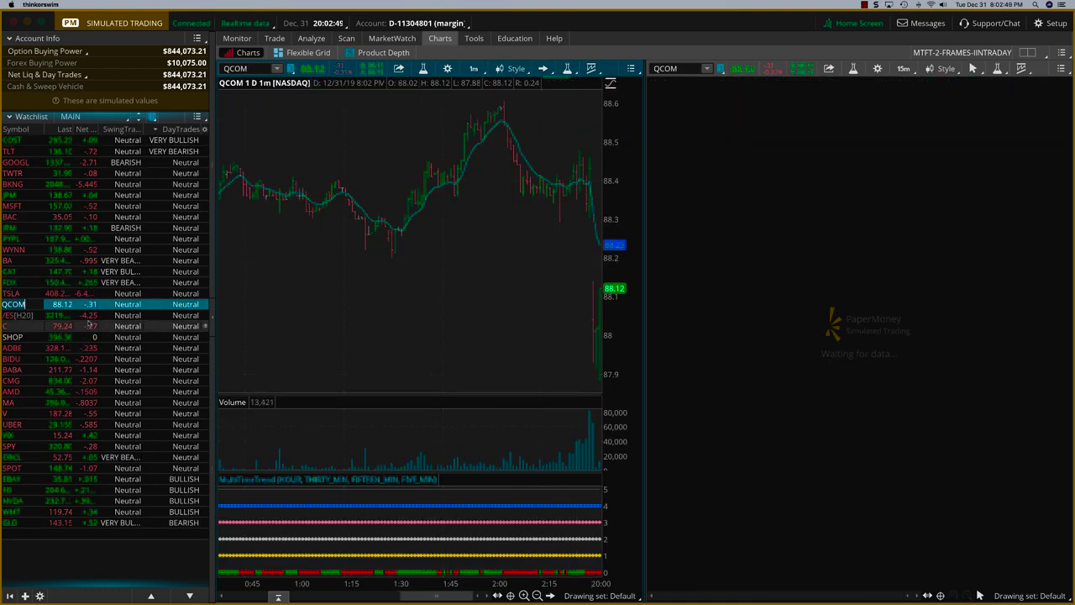
key(Down)
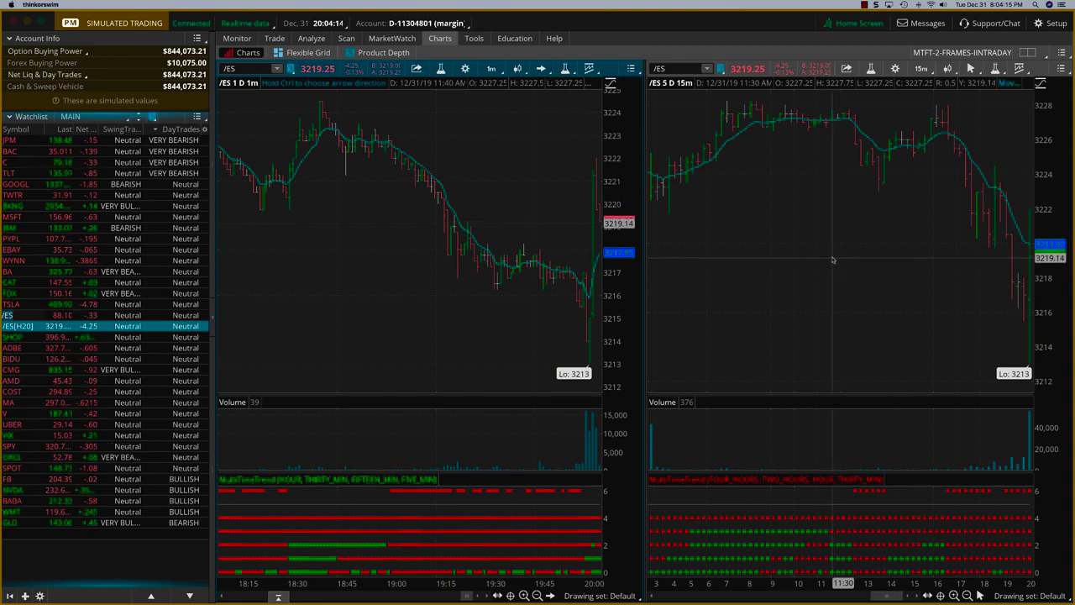
Step: Load the MTFT-2-FRAMES-SWING-TIMEFRAME grid, sort the watchlist by SwingTrades with the strongest trends first, and widen that column
click(1028, 52)
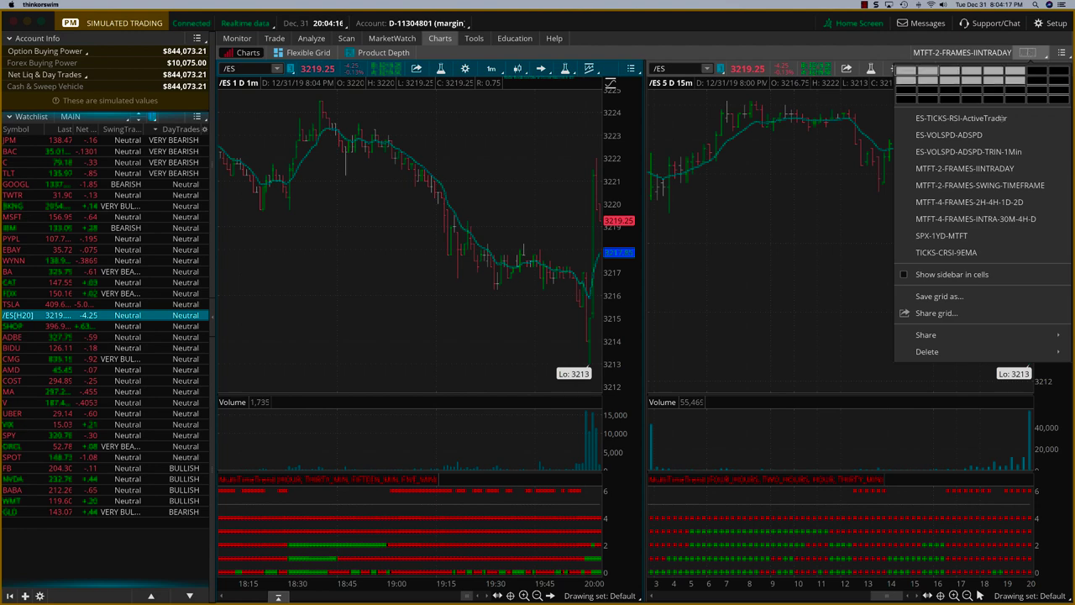
click(972, 187)
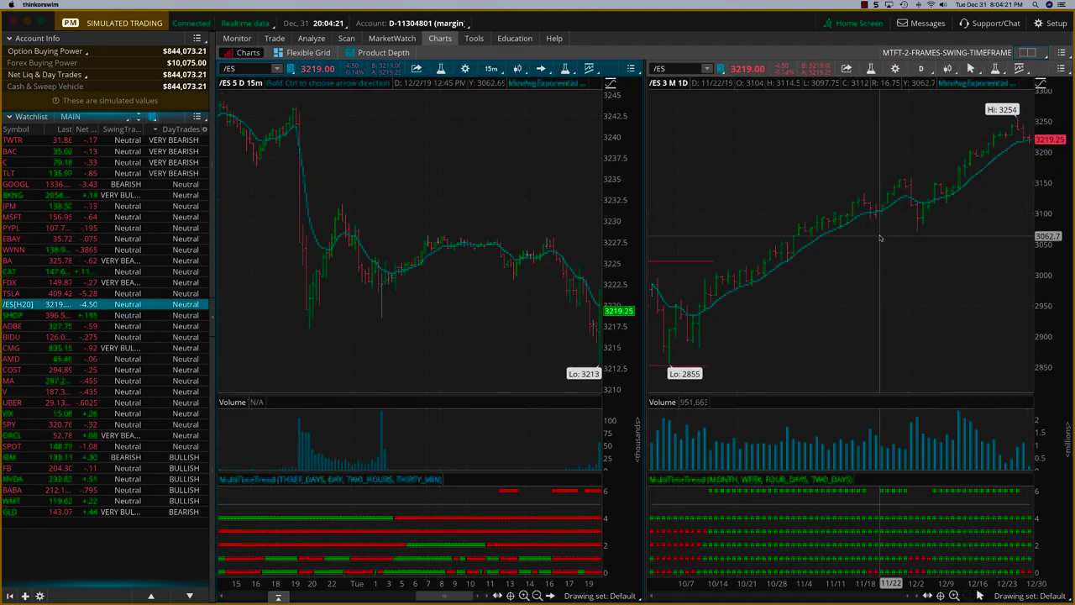
click(107, 129)
click(106, 128)
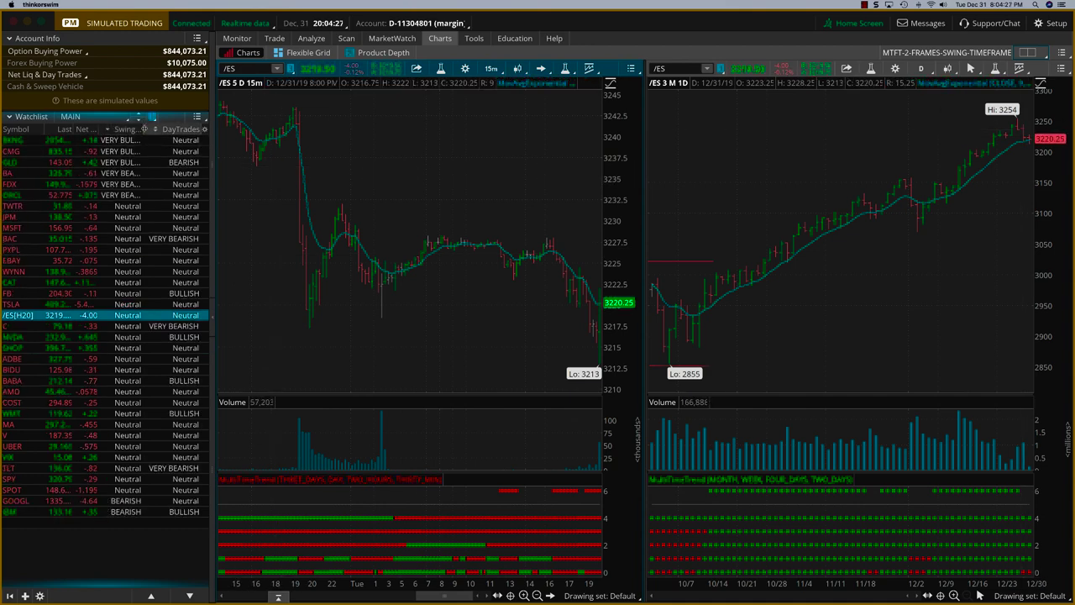
drag(139, 121, 169, 127)
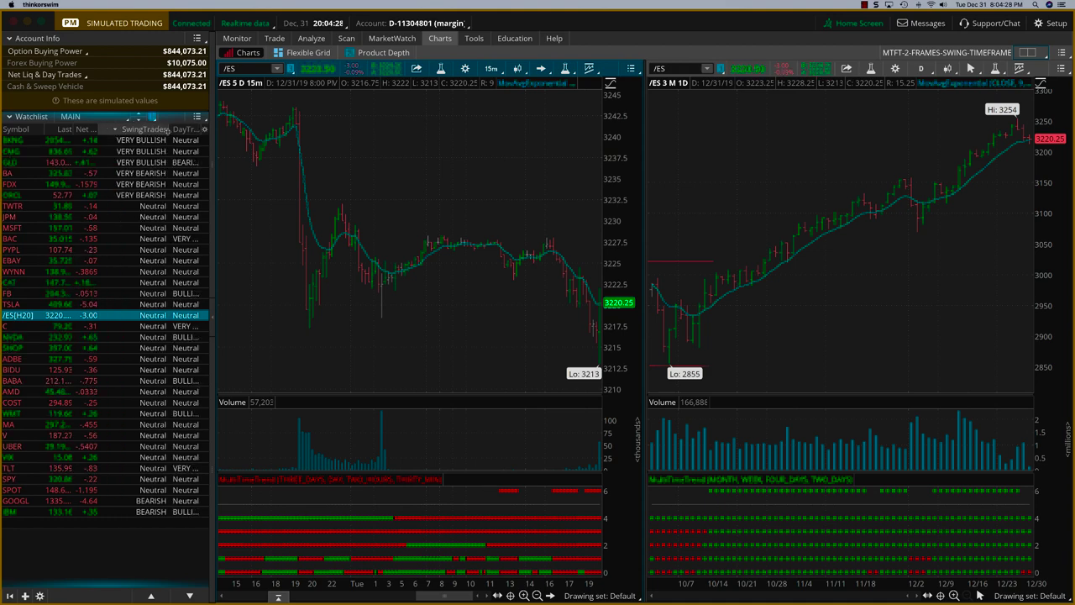
Step: Examine the swing timeframe charts and trend alignment of CAT and CMG from the watchlist
click(27, 153)
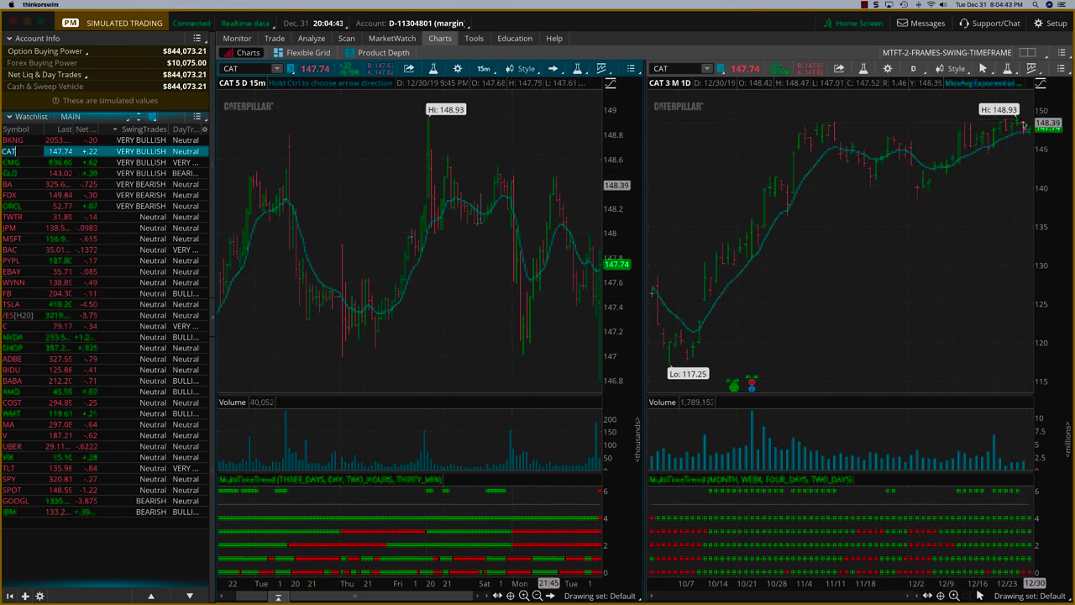
click(11, 162)
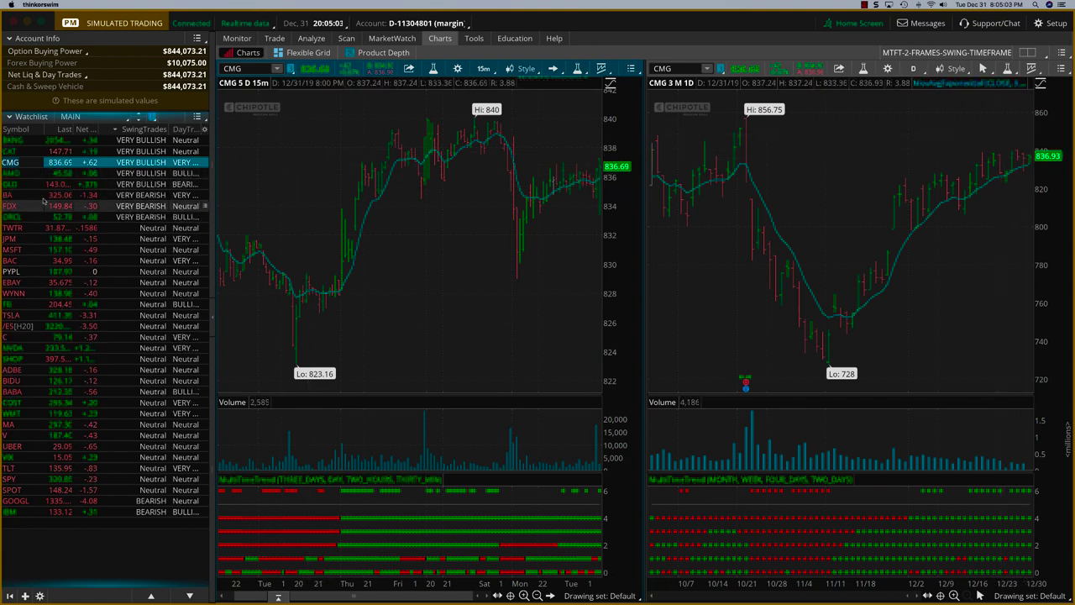
Step: Examine the swing timeframe charts and trend alignment of AMD and FDX, moving back up the watchlist to BKNG
click(12, 173)
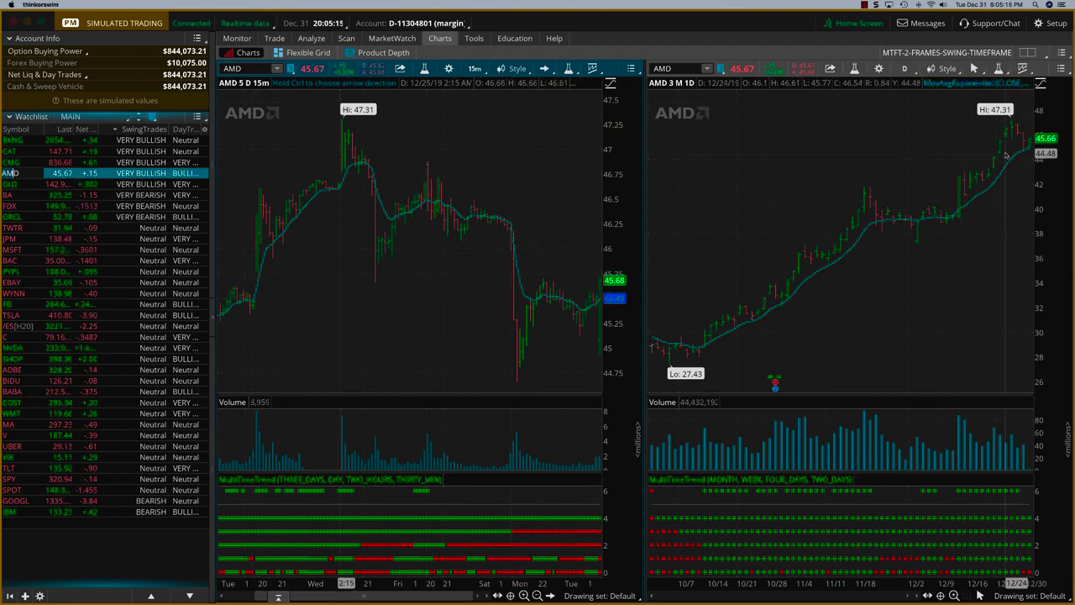
click(25, 207)
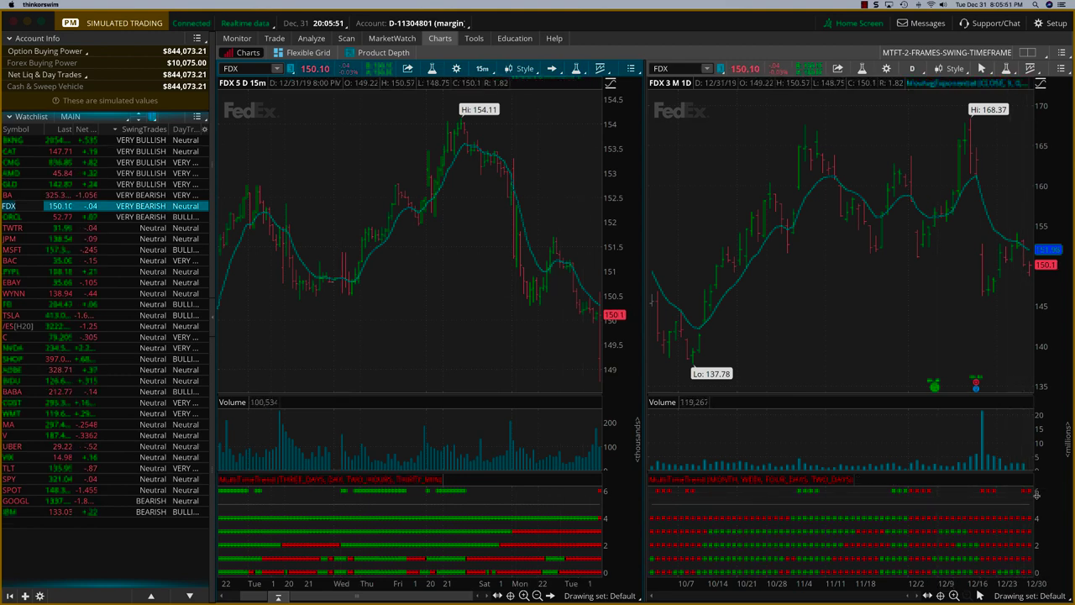
key(Up)
key(Up)
key(Up)
key(Up)
key(Up)
key(Up)
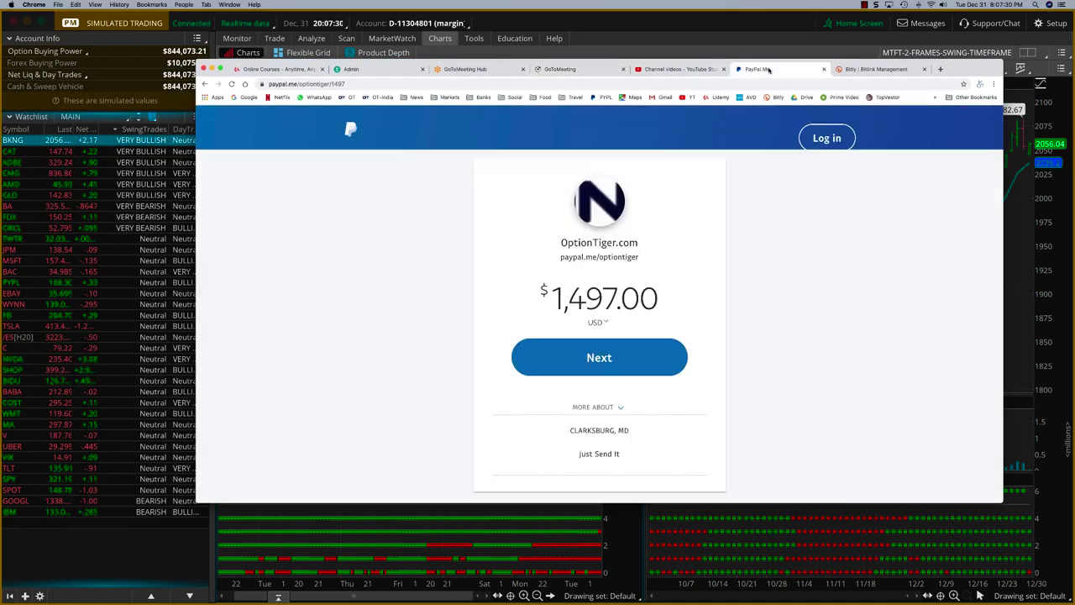
Step: View the OptionTiger PayPal page for the $1,497.00 payment and its address in Chrome, and return to thinkorswim
click(768, 70)
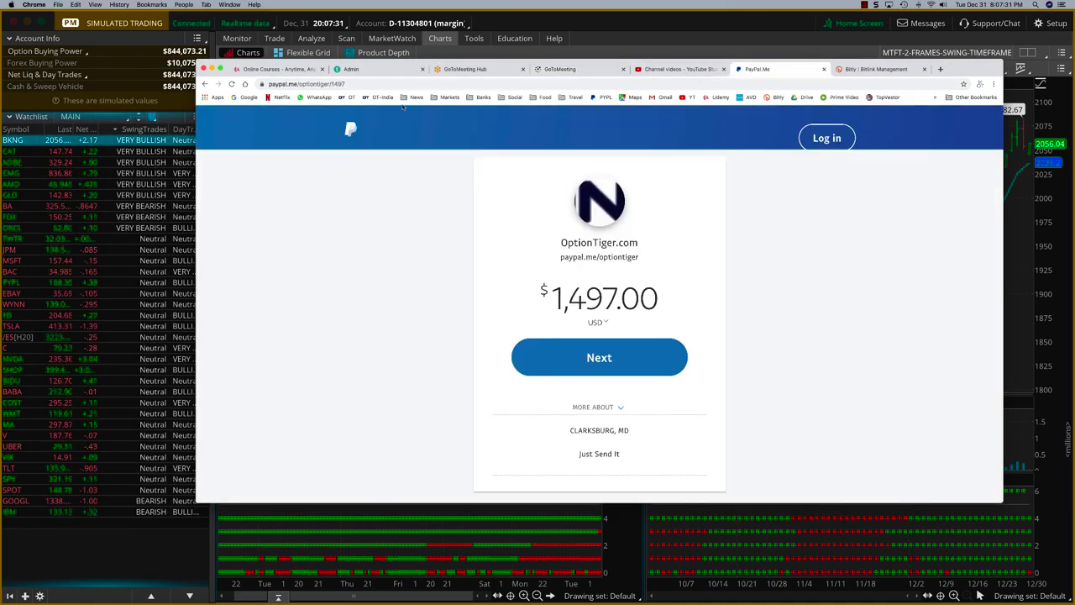
click(361, 83)
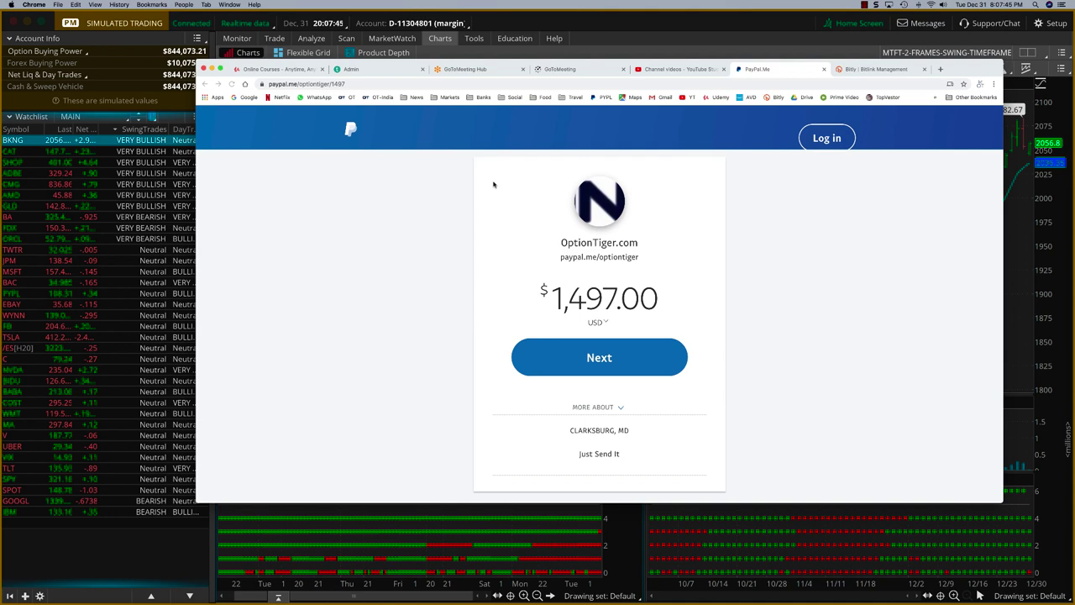
double_click(975, 69)
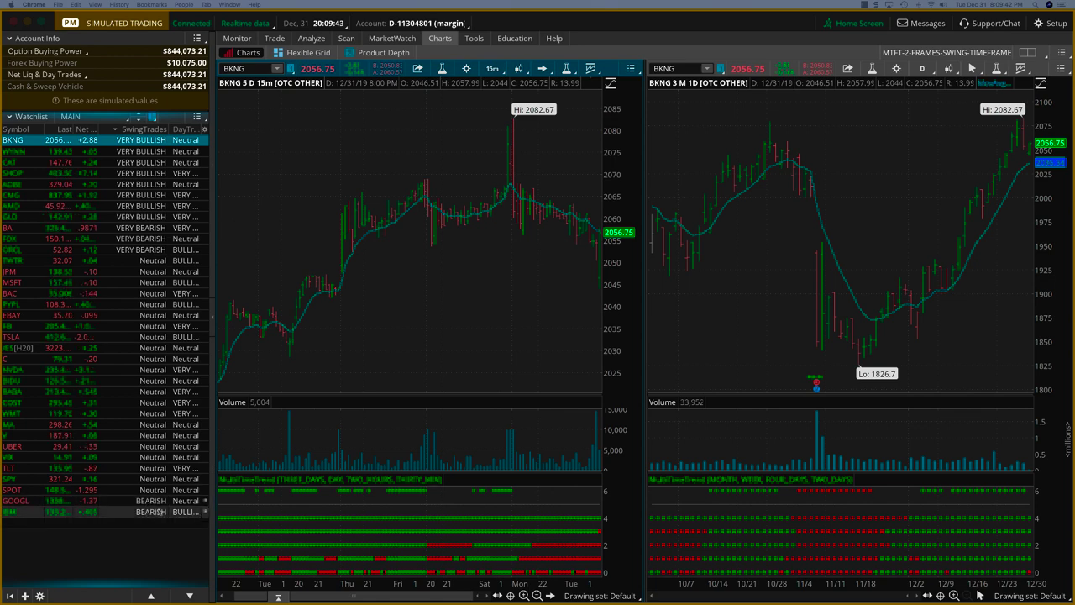
Step: Examine the swing timeframe charts and trend alignment of GOOGL from the watchlist
click(25, 501)
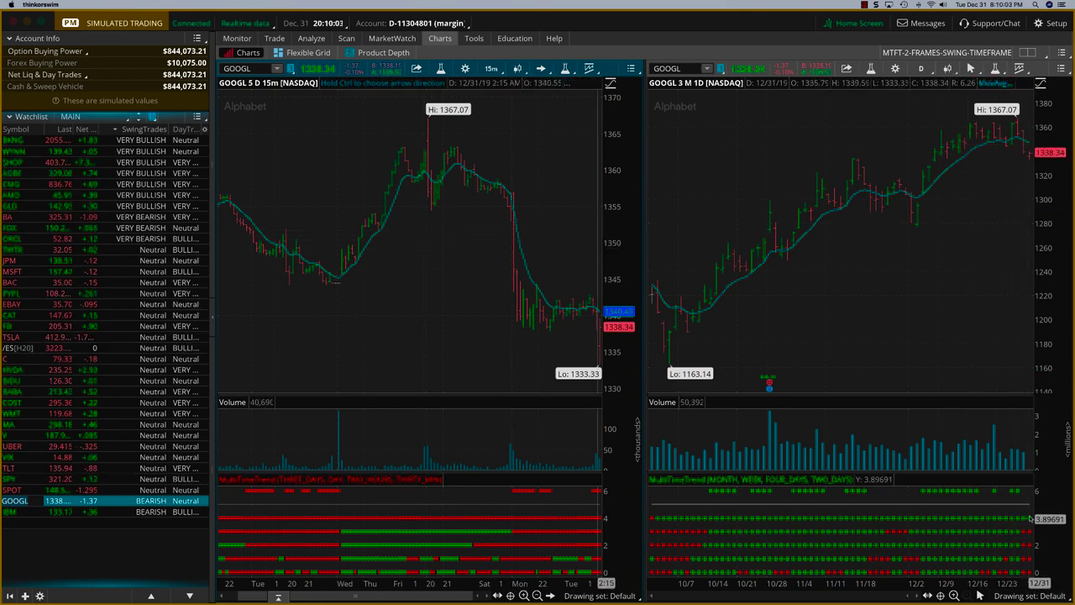
key(Return)
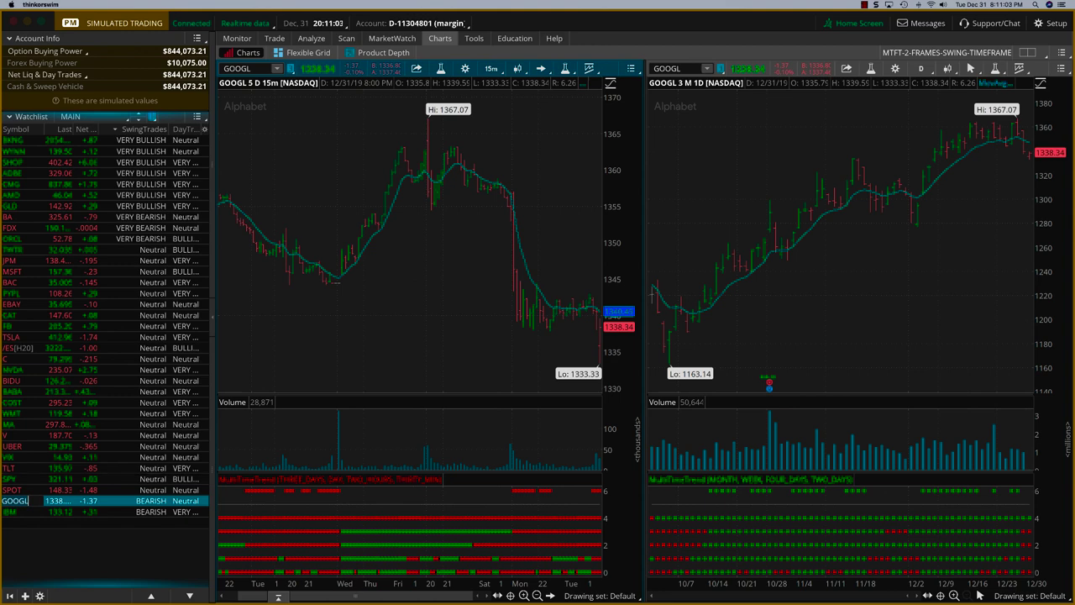
key(Return)
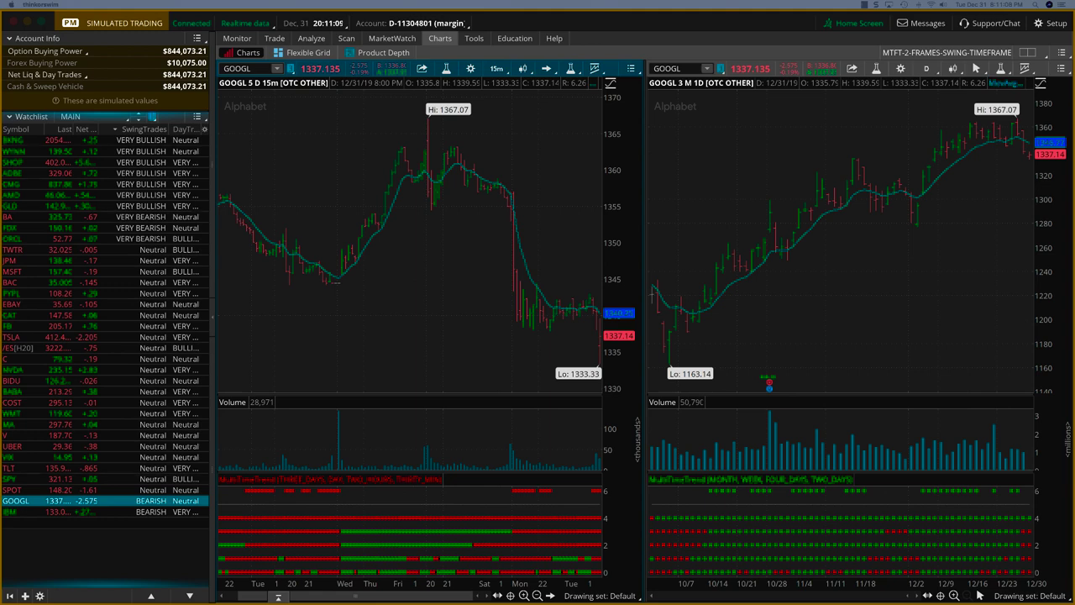
Step: Switch to Chrome and review the Proprietary Multi Time Frame Trend Indicator product page on optiontiger.com, including its purchase option and videos
key(super+Tab)
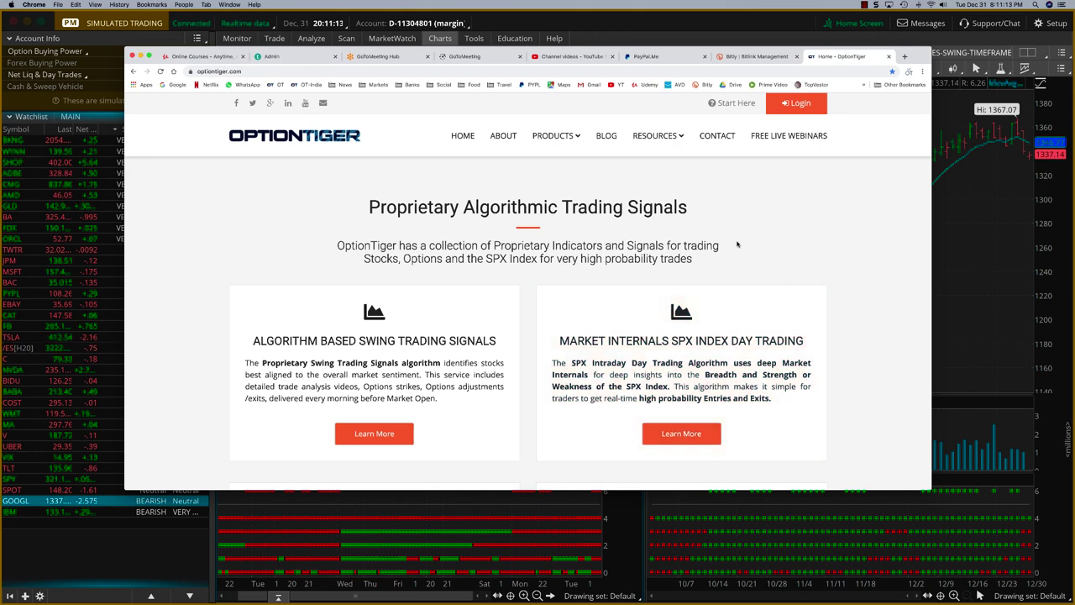
mouse_move(559, 136)
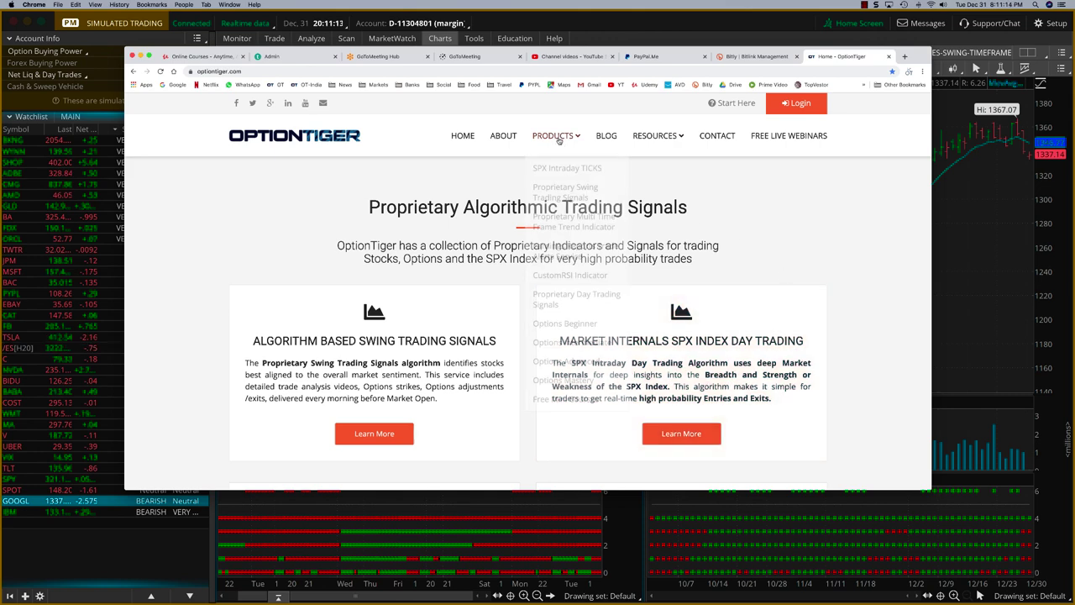
click(550, 218)
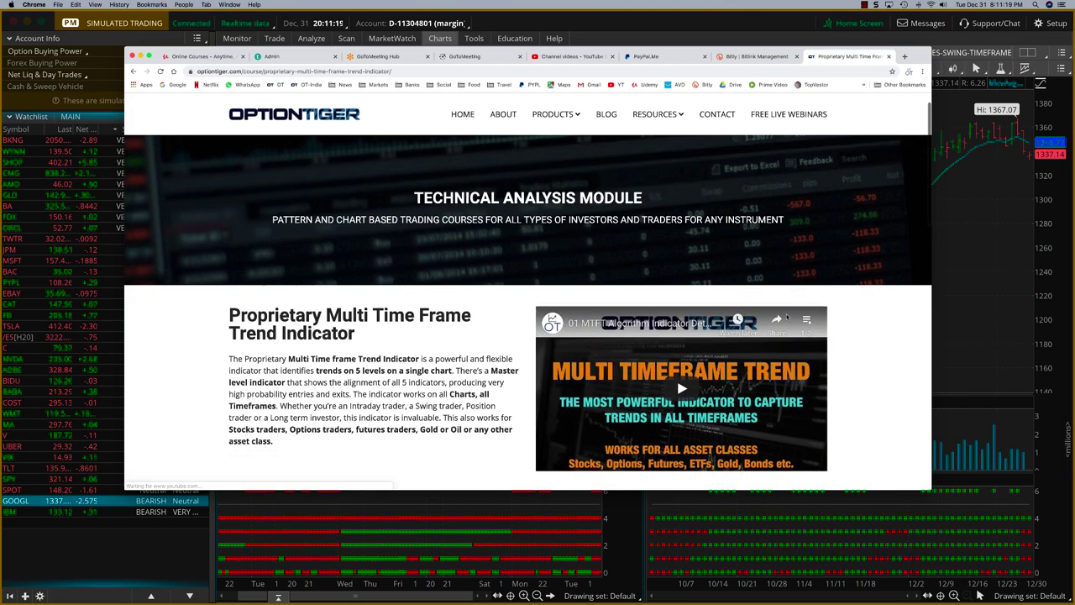
scroll(786, 317, down, 10)
scroll(786, 317, down, 5)
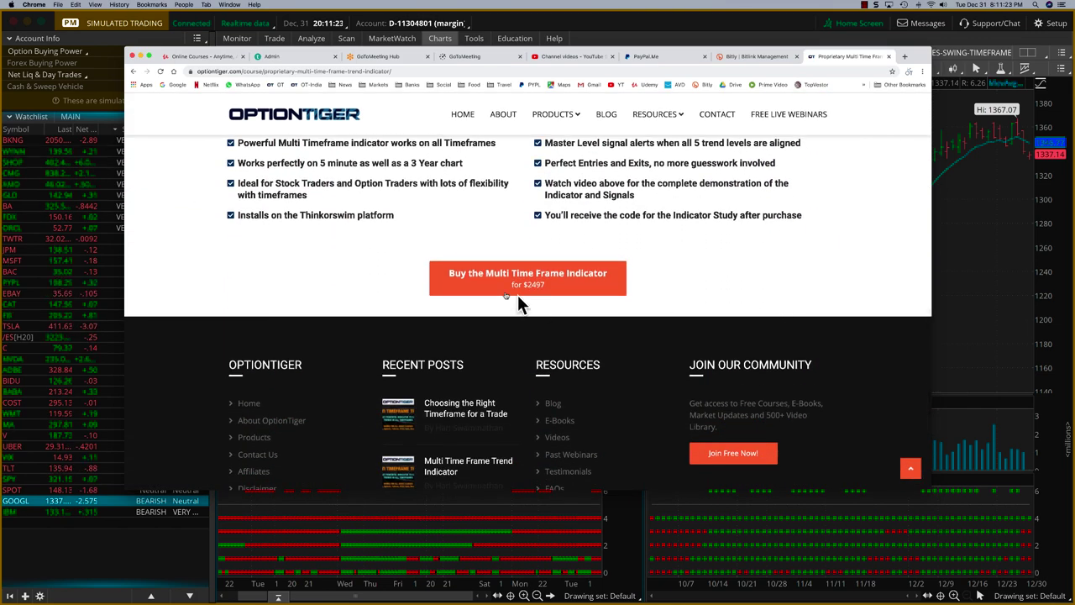
scroll(630, 292, up, 12)
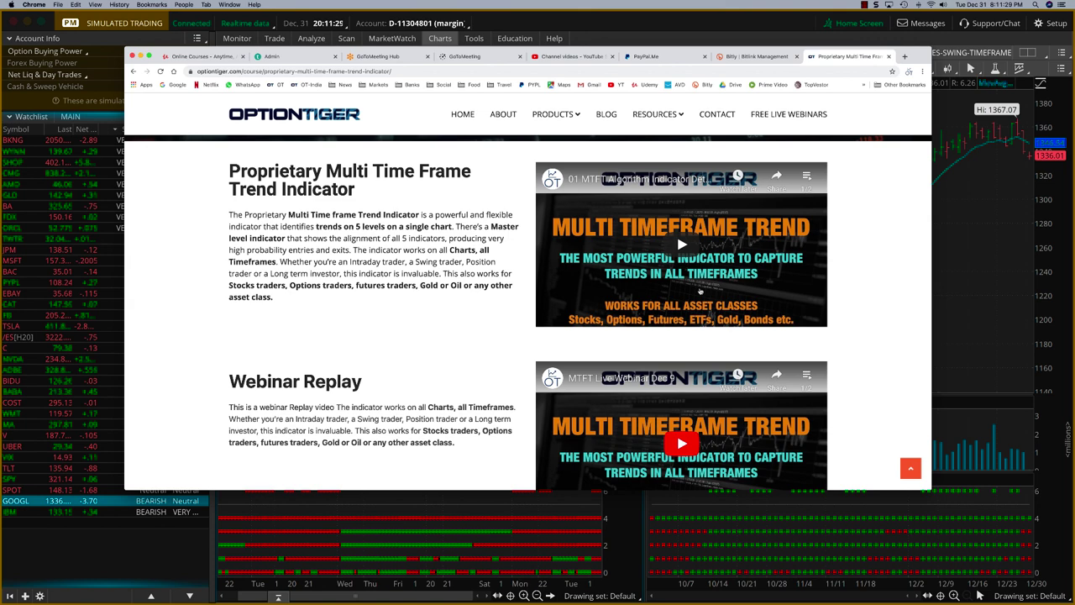
Step: Open the Proprietary Swing Trading Signals product page and review its description and subscription plans
mouse_move(579, 117)
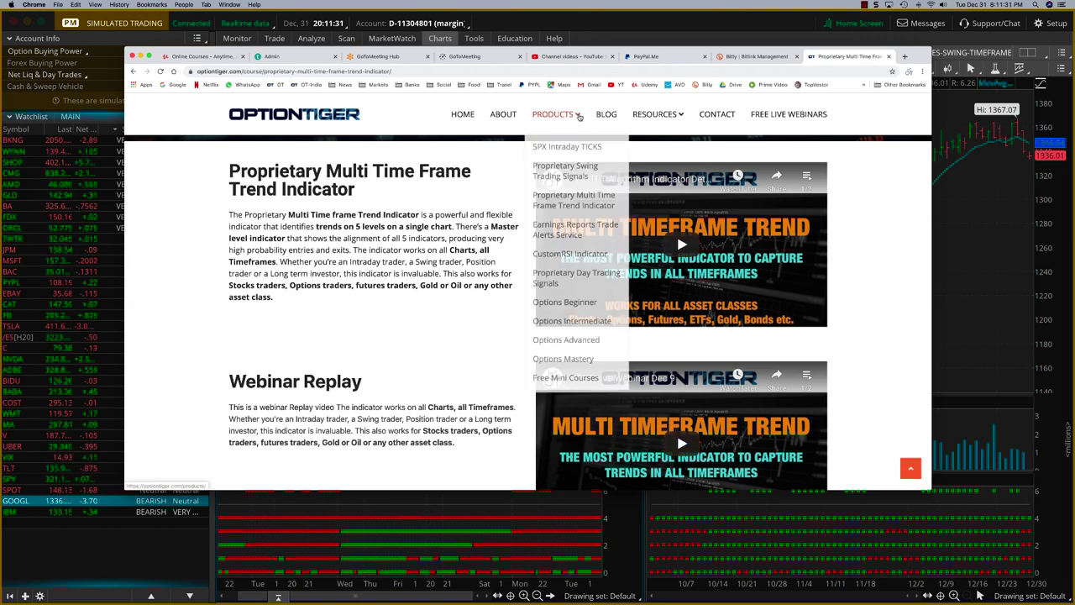
click(571, 173)
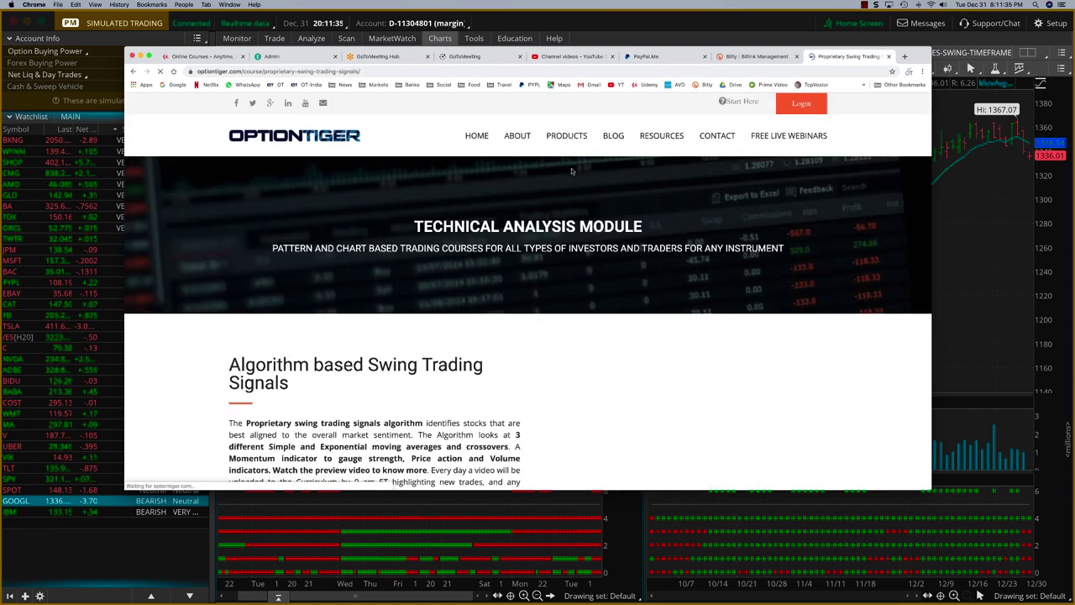
scroll(597, 315, down, 5)
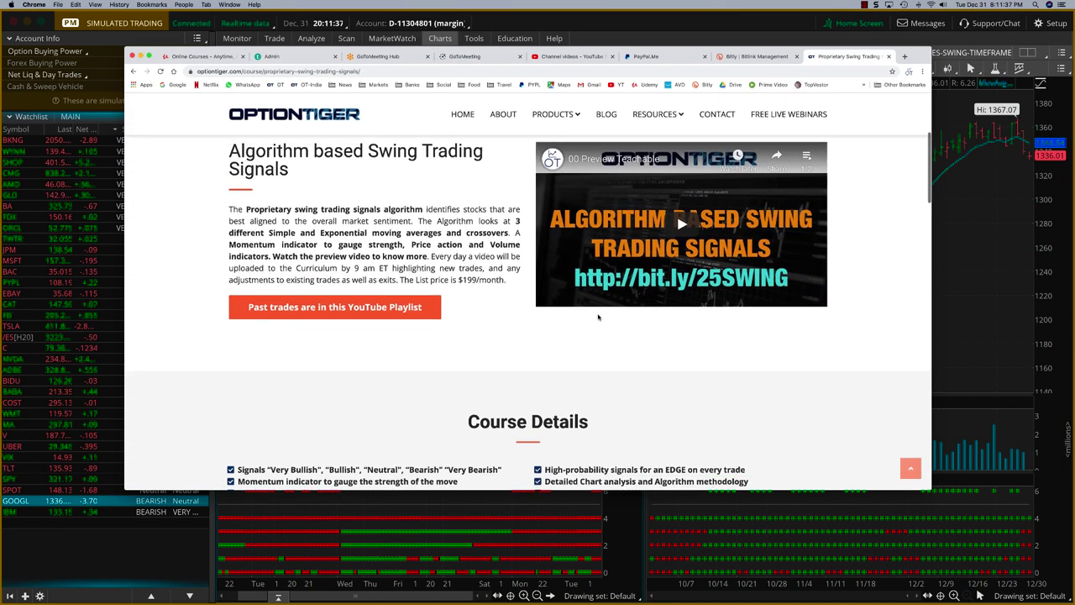
scroll(598, 317, down, 10)
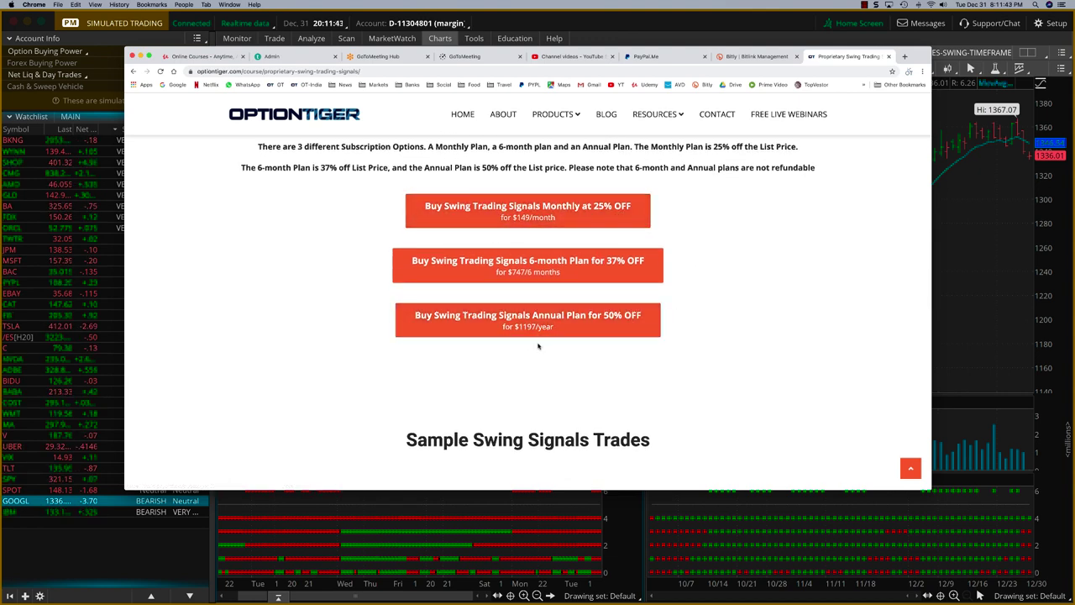
scroll(711, 325, up, 8)
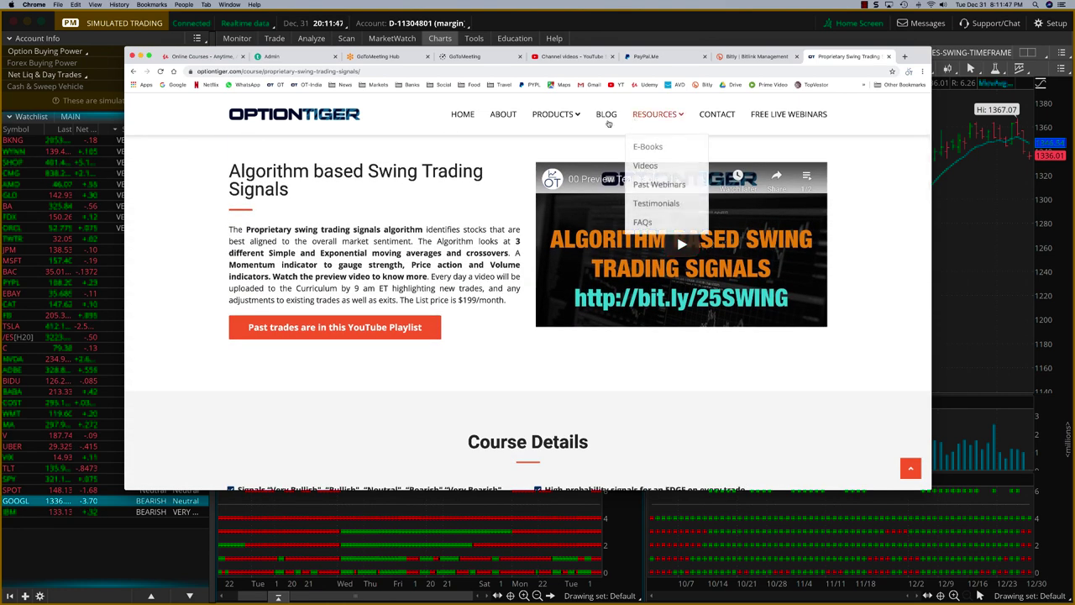
Step: Open the Proprietary Day Trading Signals product page, review its course details and purchase option, and return to thinkorswim
mouse_move(552, 114)
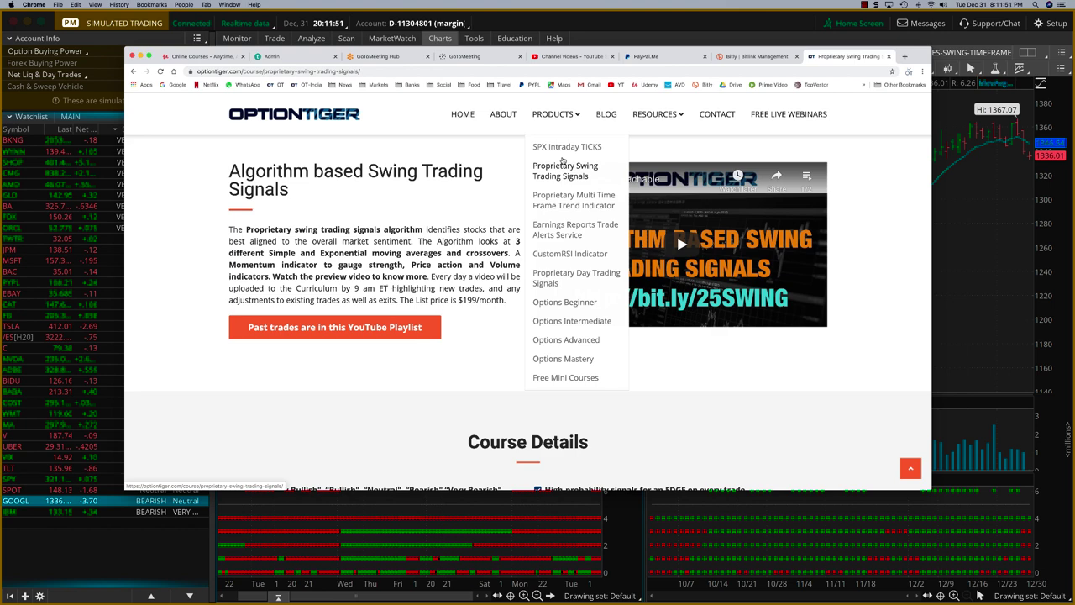
click(582, 275)
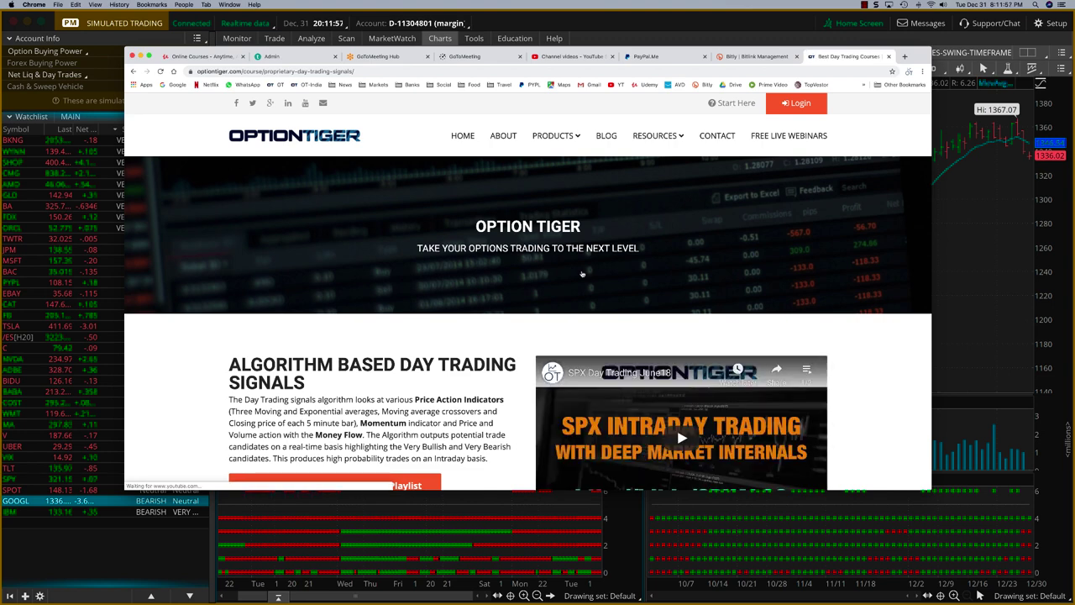
scroll(769, 275, down, 6)
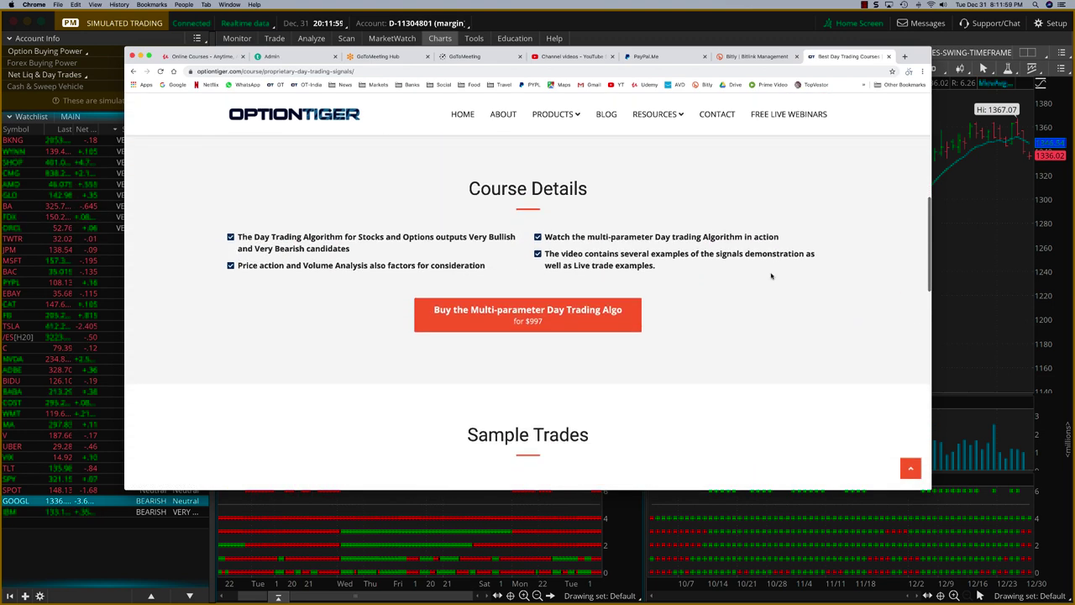
scroll(771, 276, down, 1)
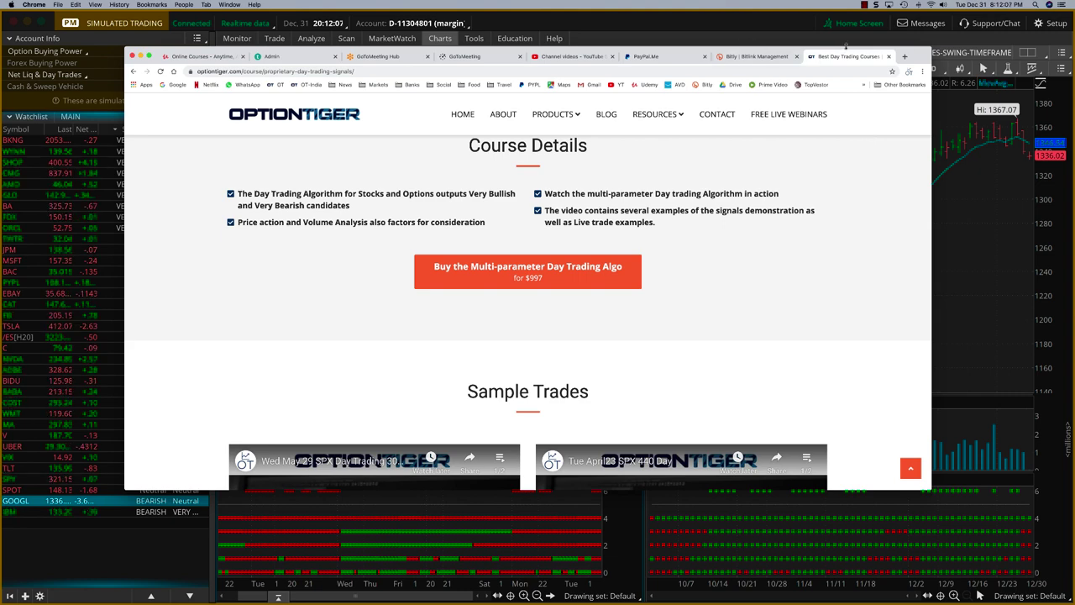
key(super+h)
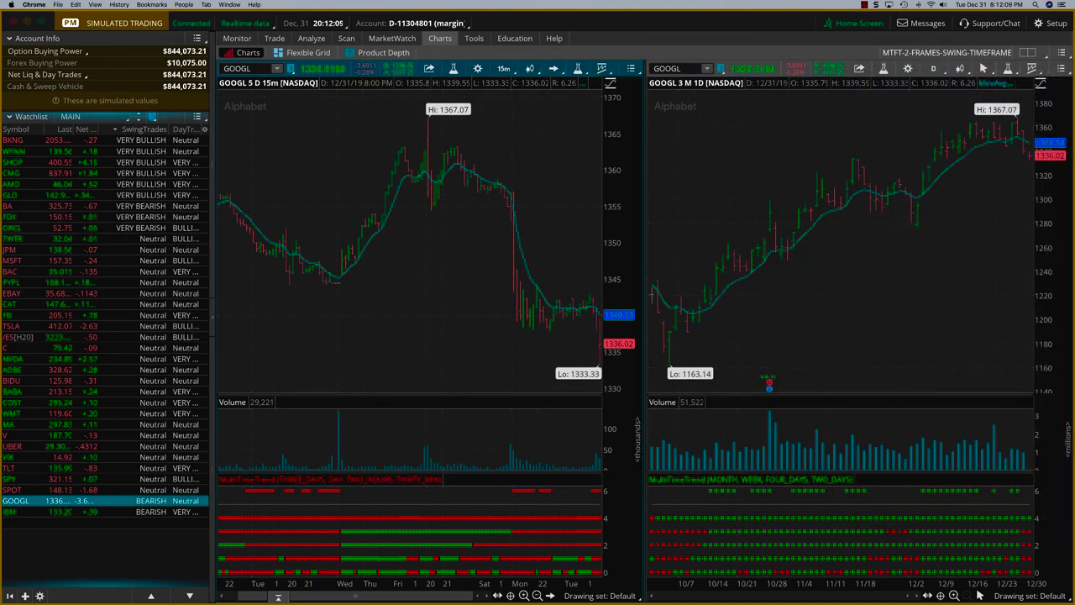